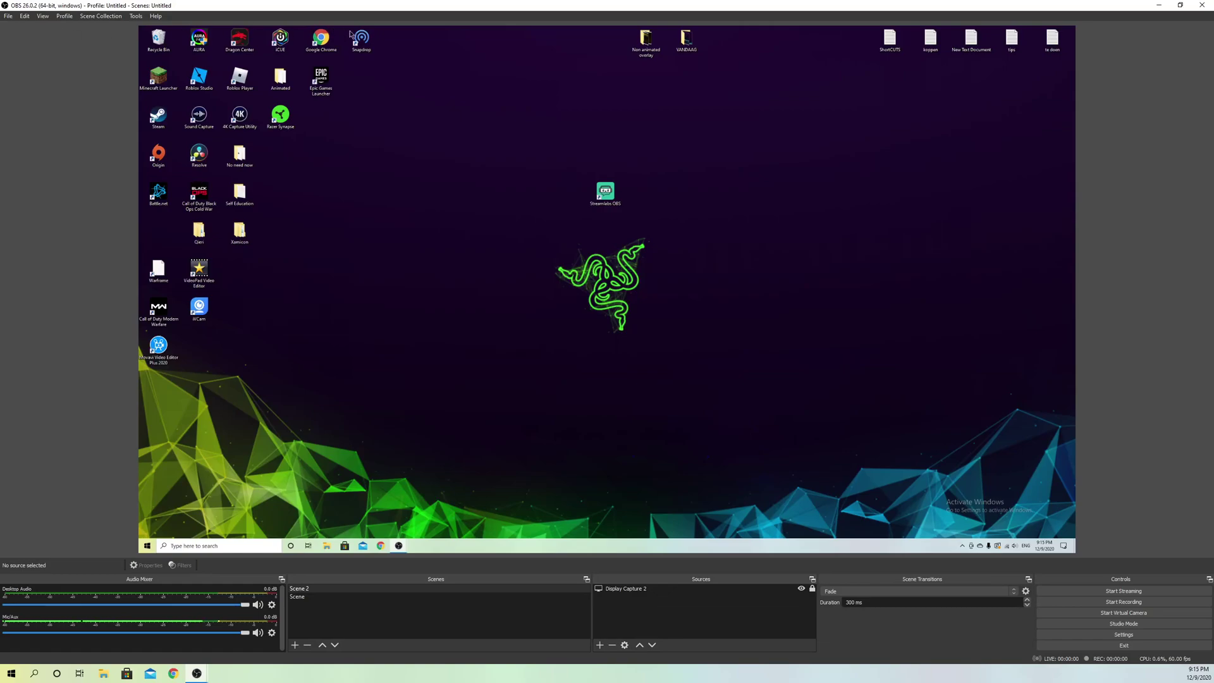
Close OBS Studio and select its shortcut on the desktop
click(1201, 6)
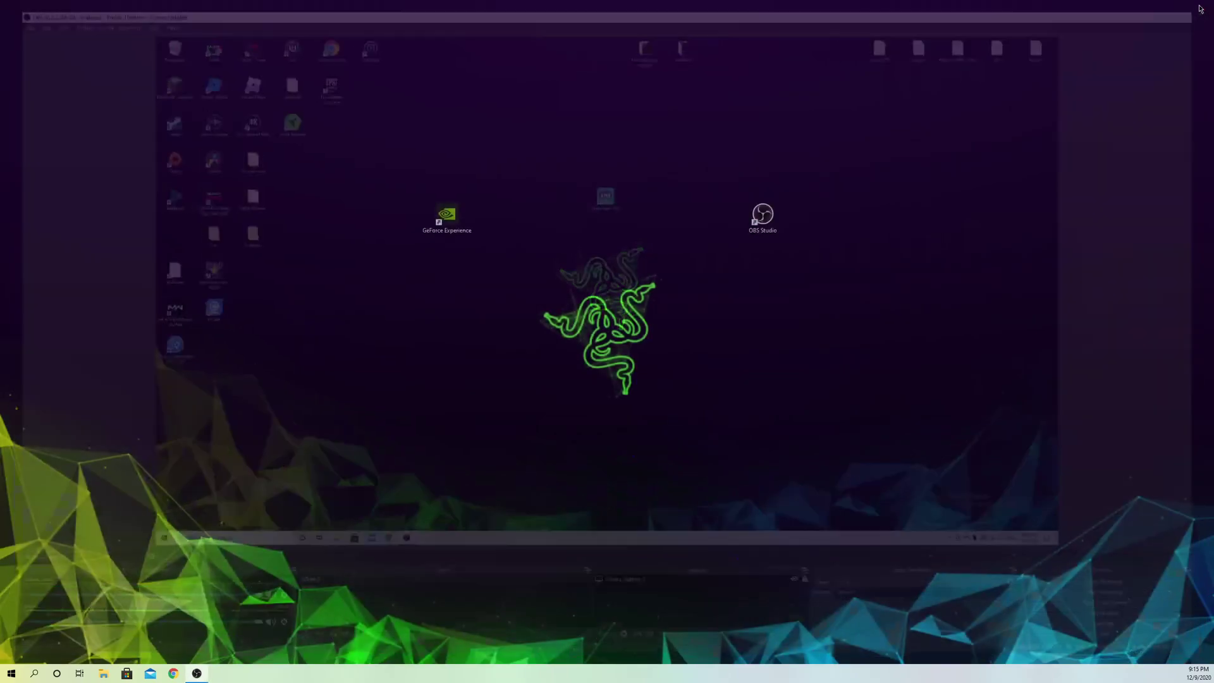
click(770, 221)
right_click(770, 222)
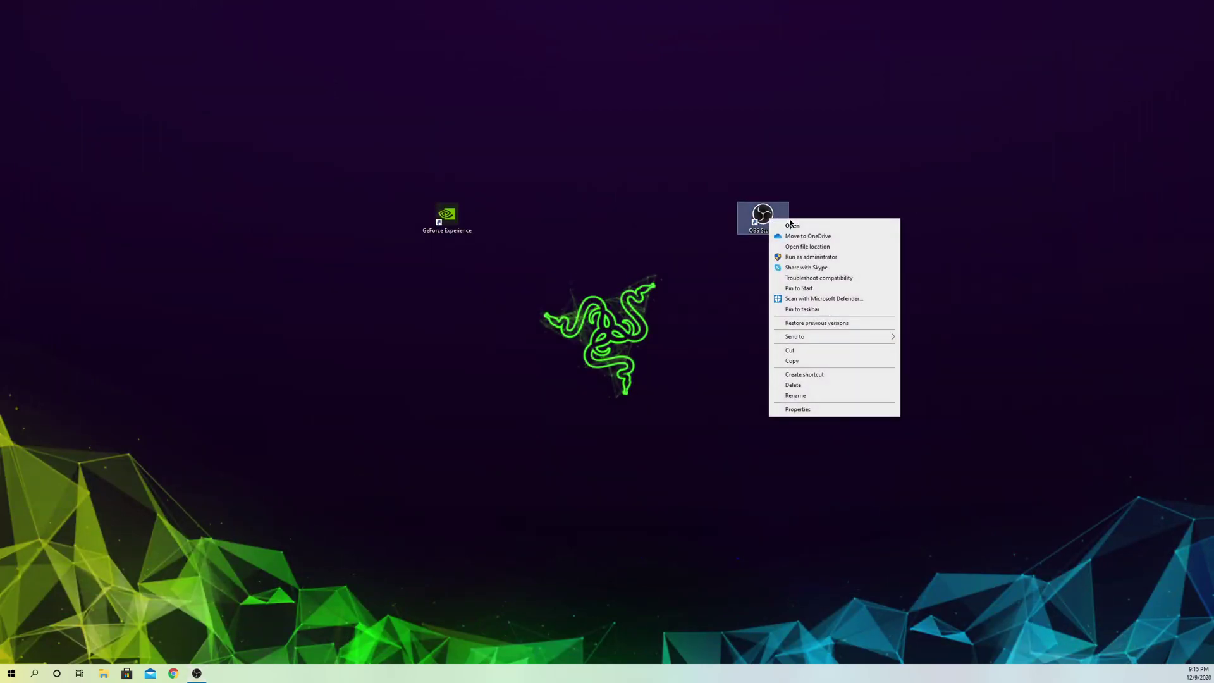
click(851, 259)
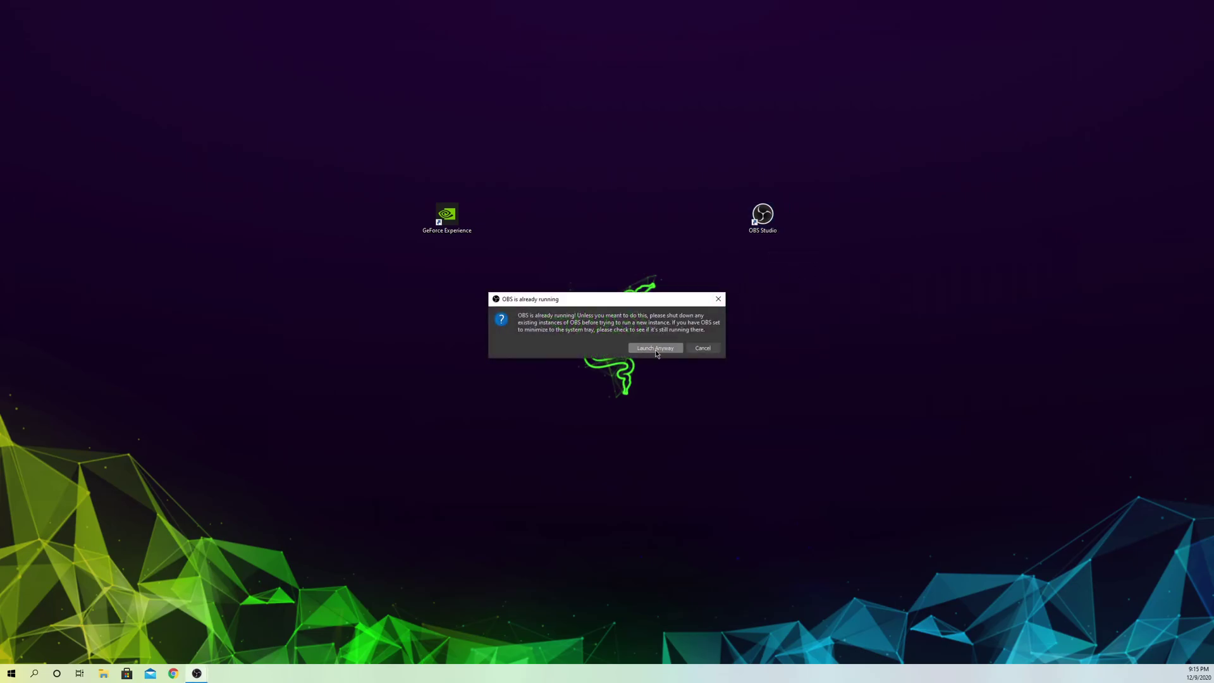
click(655, 350)
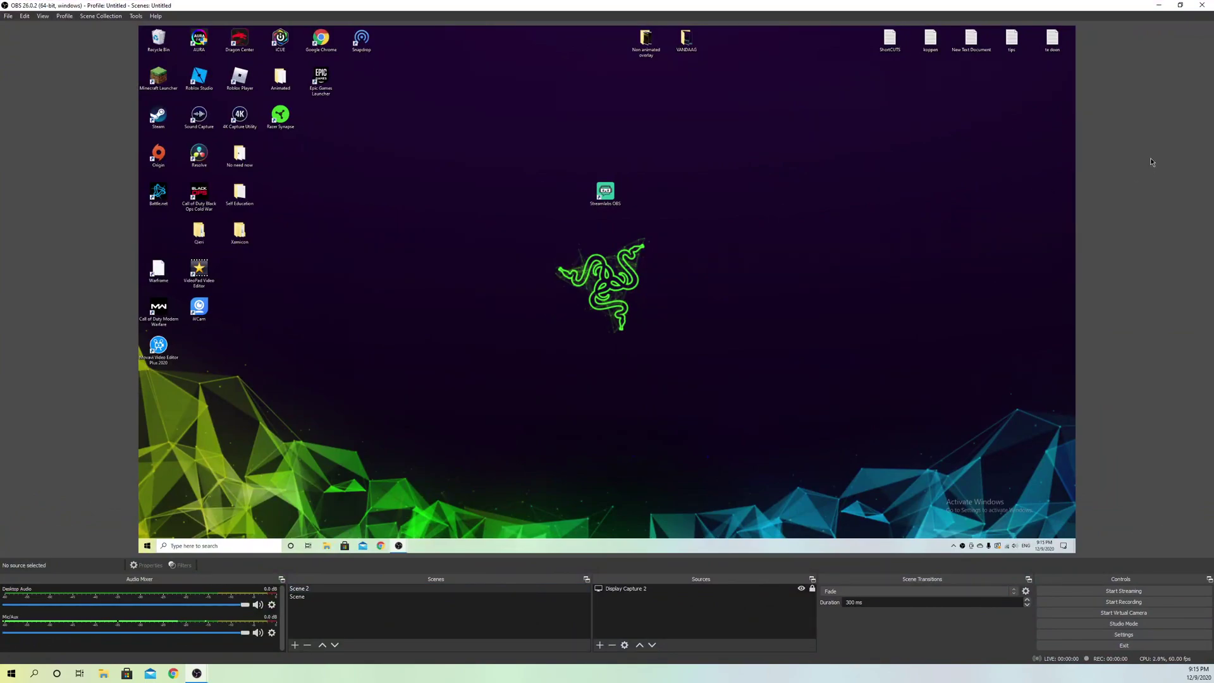
click(1197, 8)
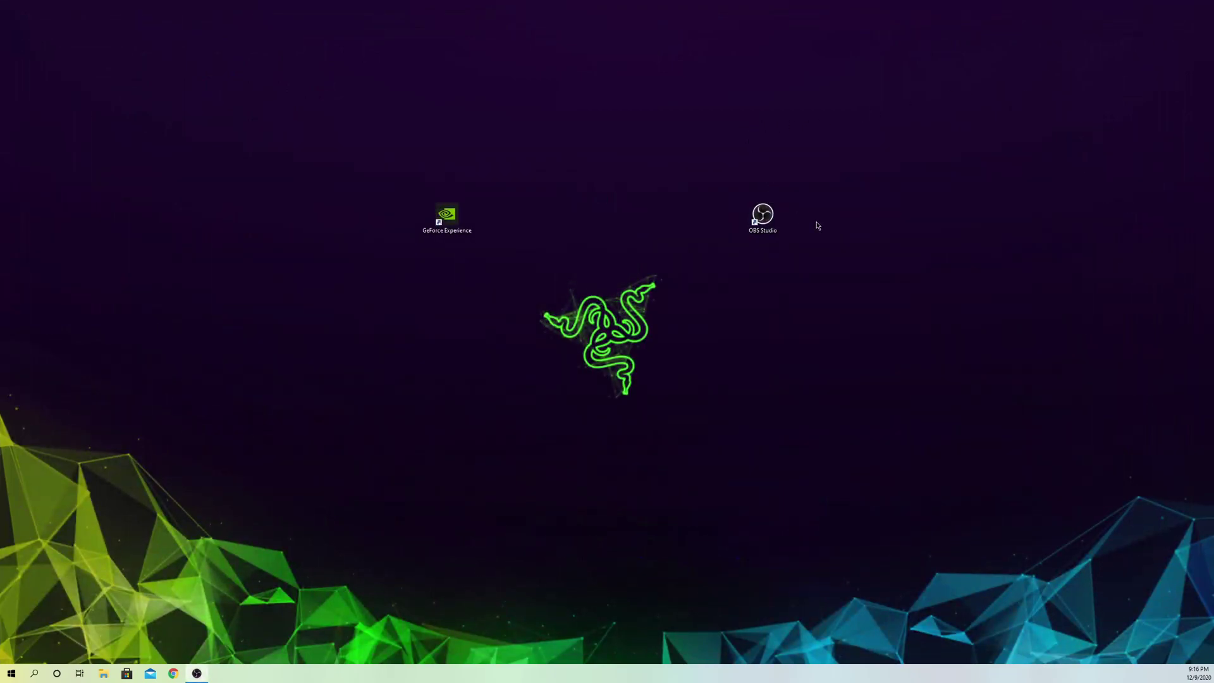
Launch Task Manager from the Recent list in Windows Search
click(35, 674)
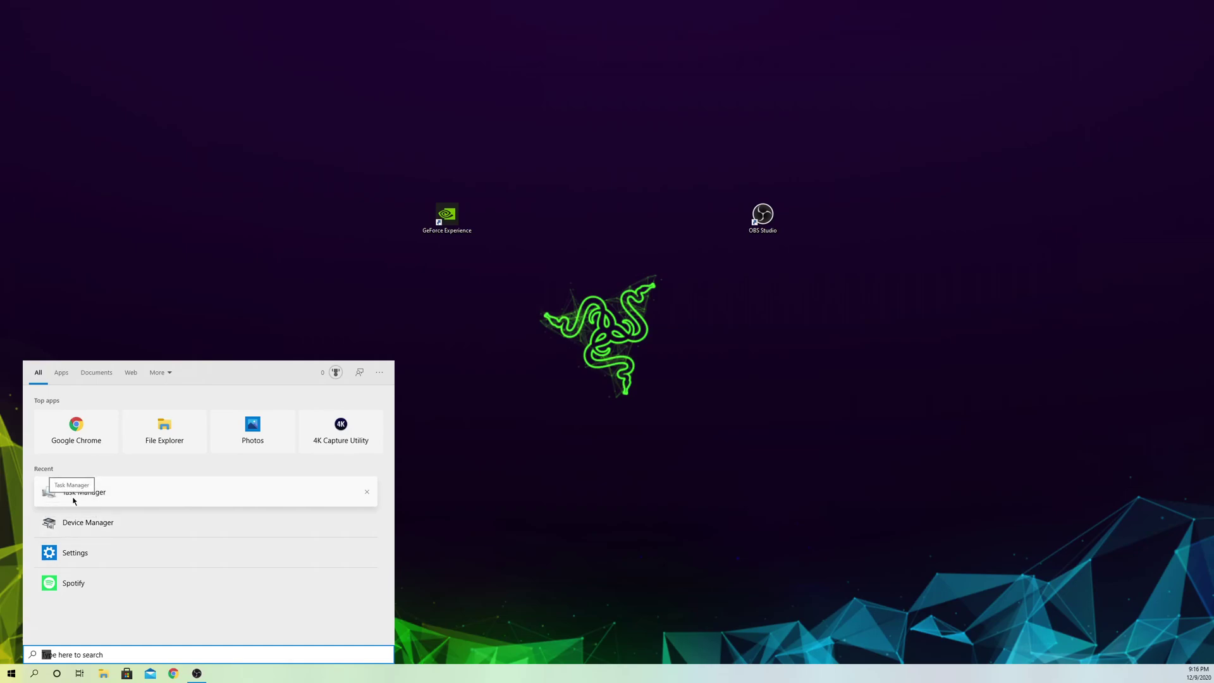
click(98, 497)
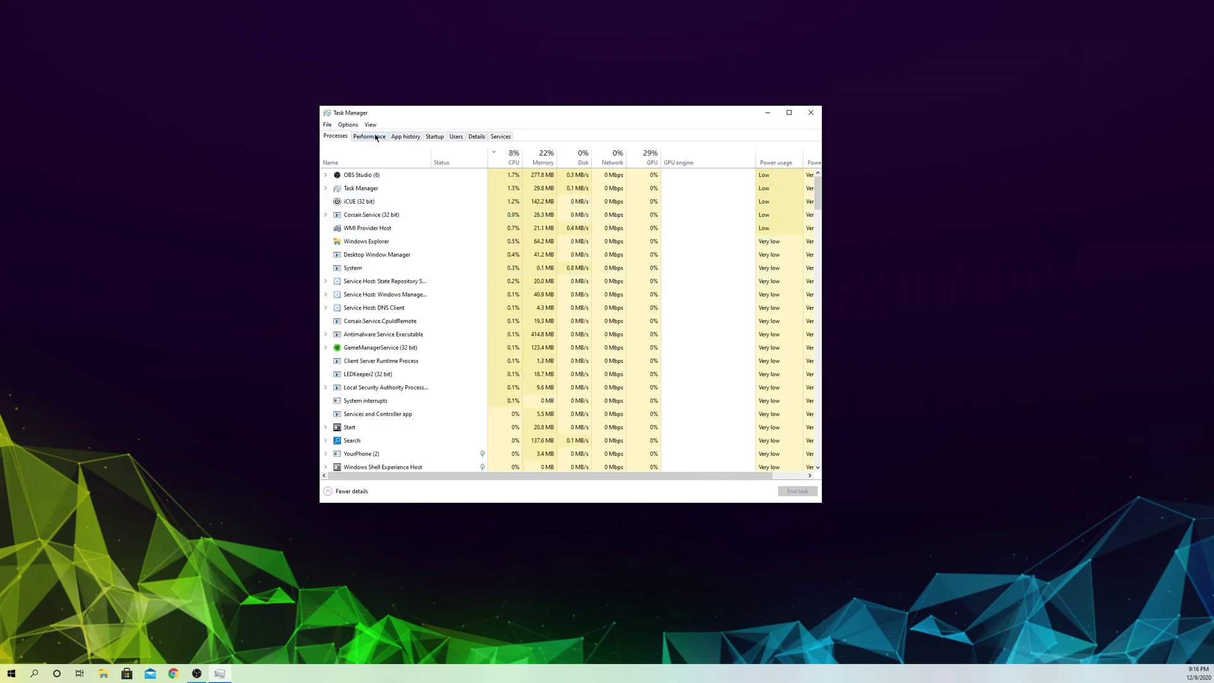
Reposition Task Manager and view memory usage on the Performance tab (6.7 GB of 32.0 GB in use)
drag(415, 114, 439, 93)
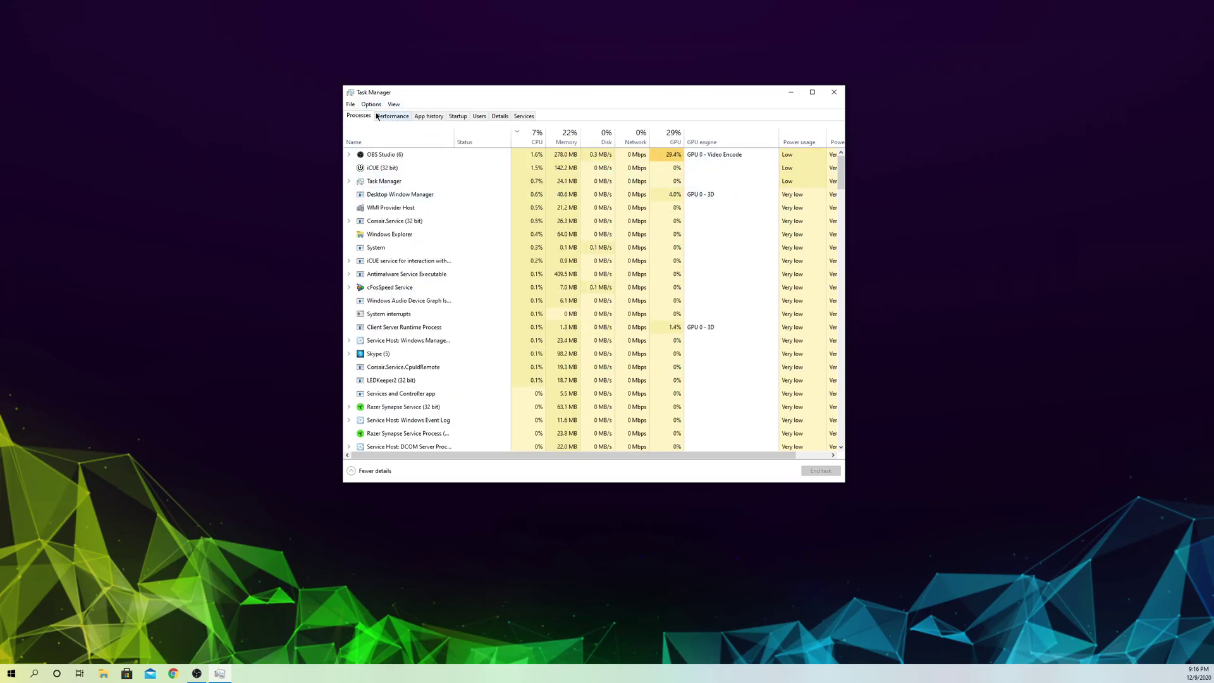
click(377, 116)
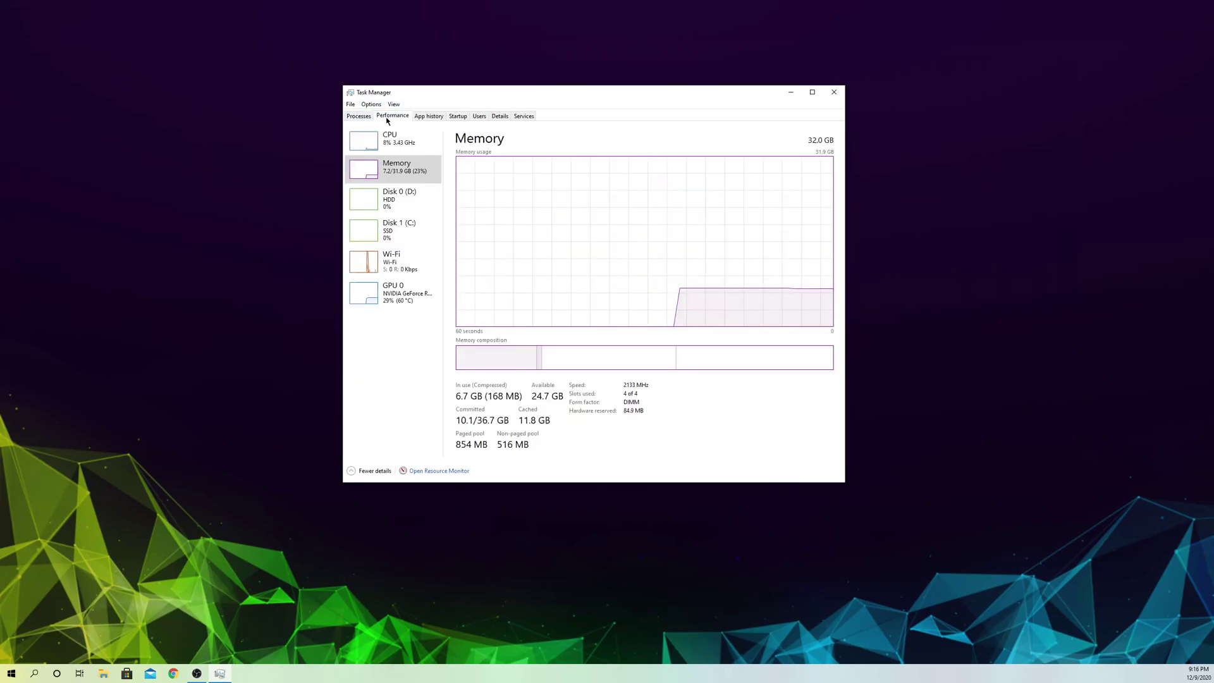
Check the CPU utilisation graph under Performance, then close Task Manager
click(408, 150)
key(Down)
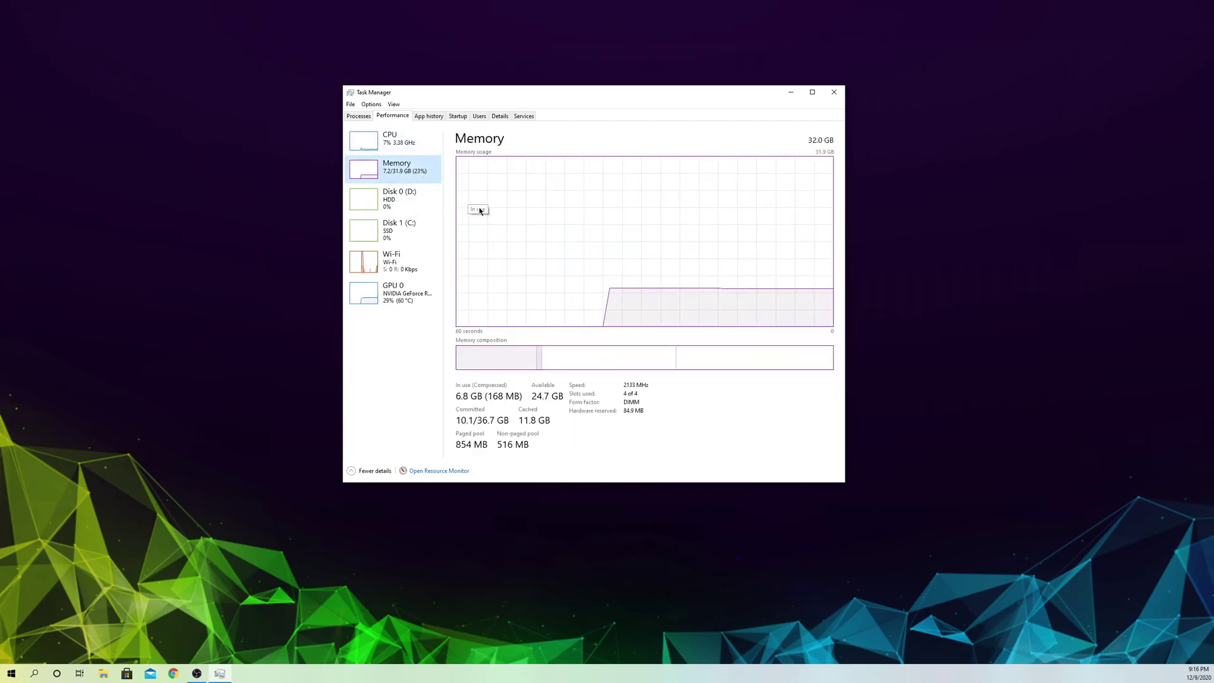
click(367, 150)
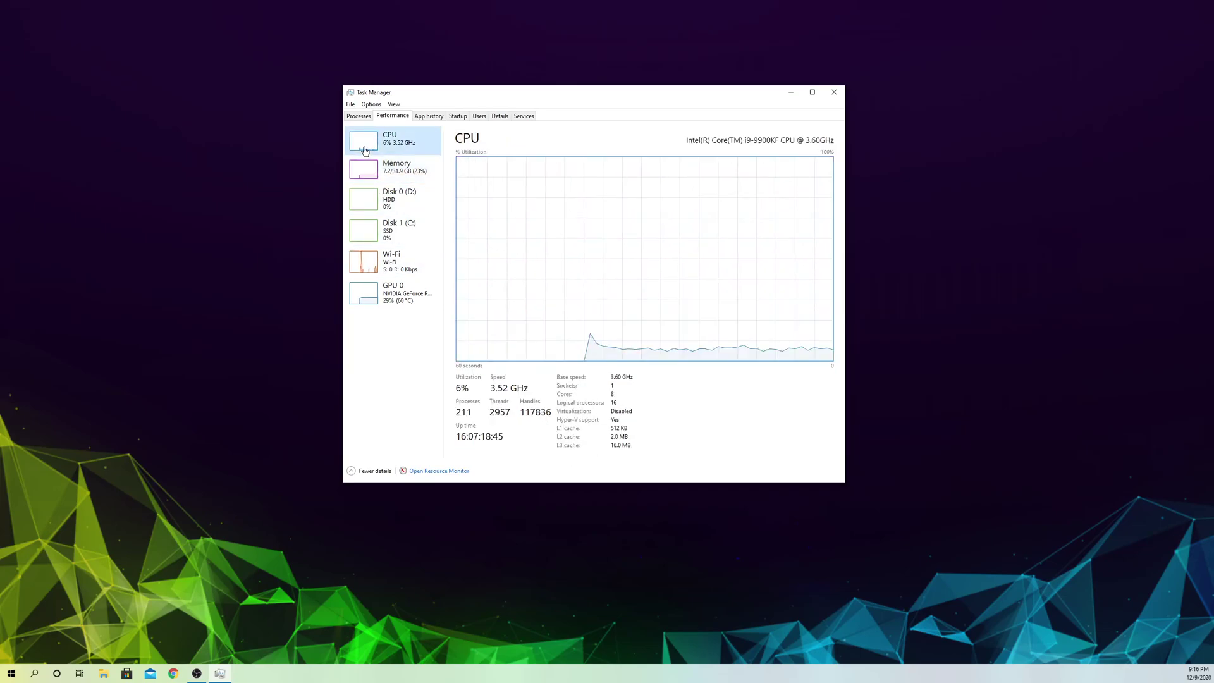
click(833, 93)
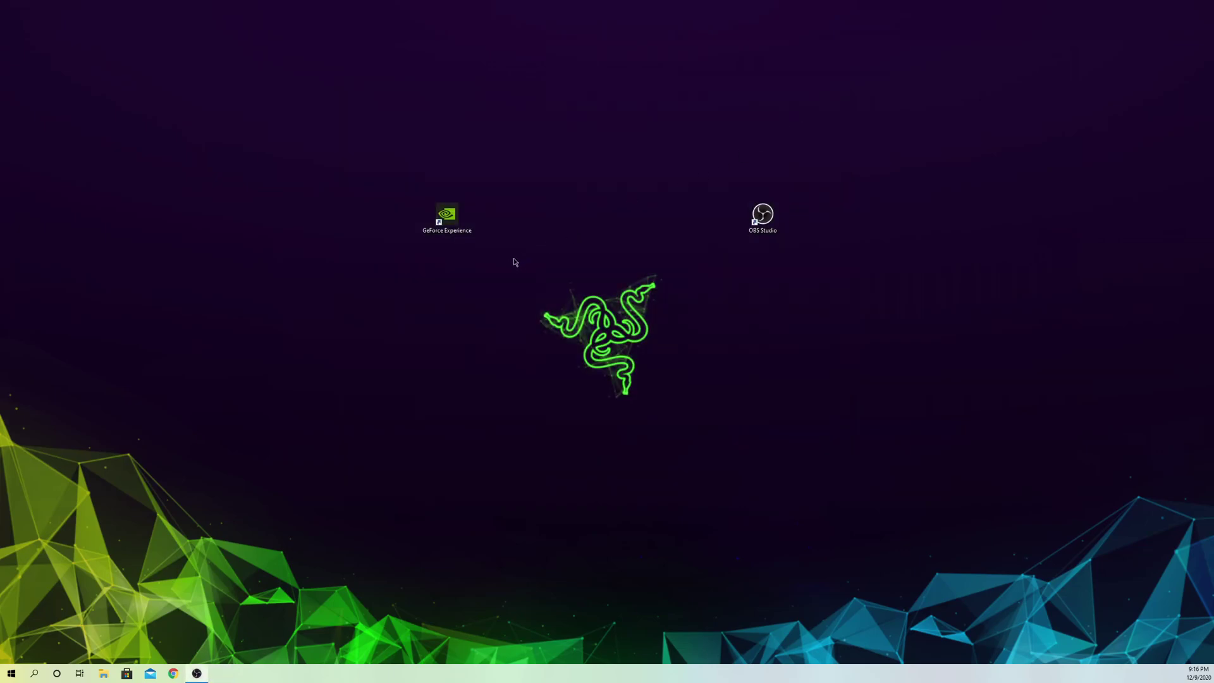
drag(504, 238, 684, 445)
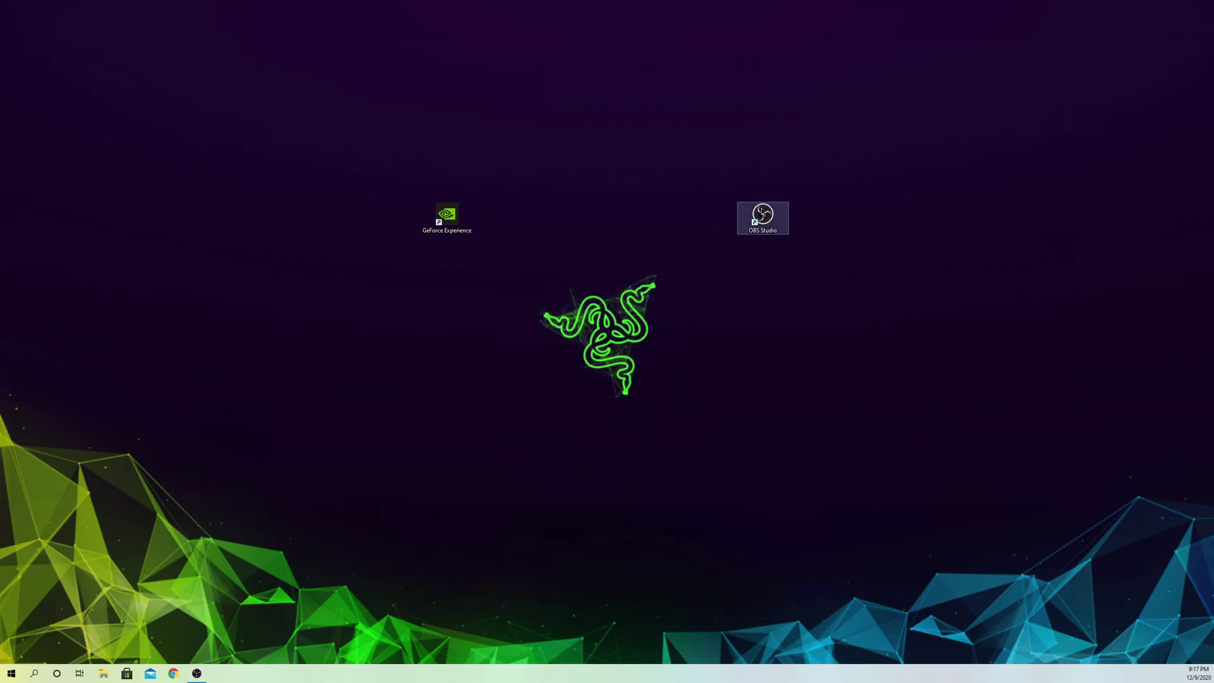
drag(683, 251, 522, 436)
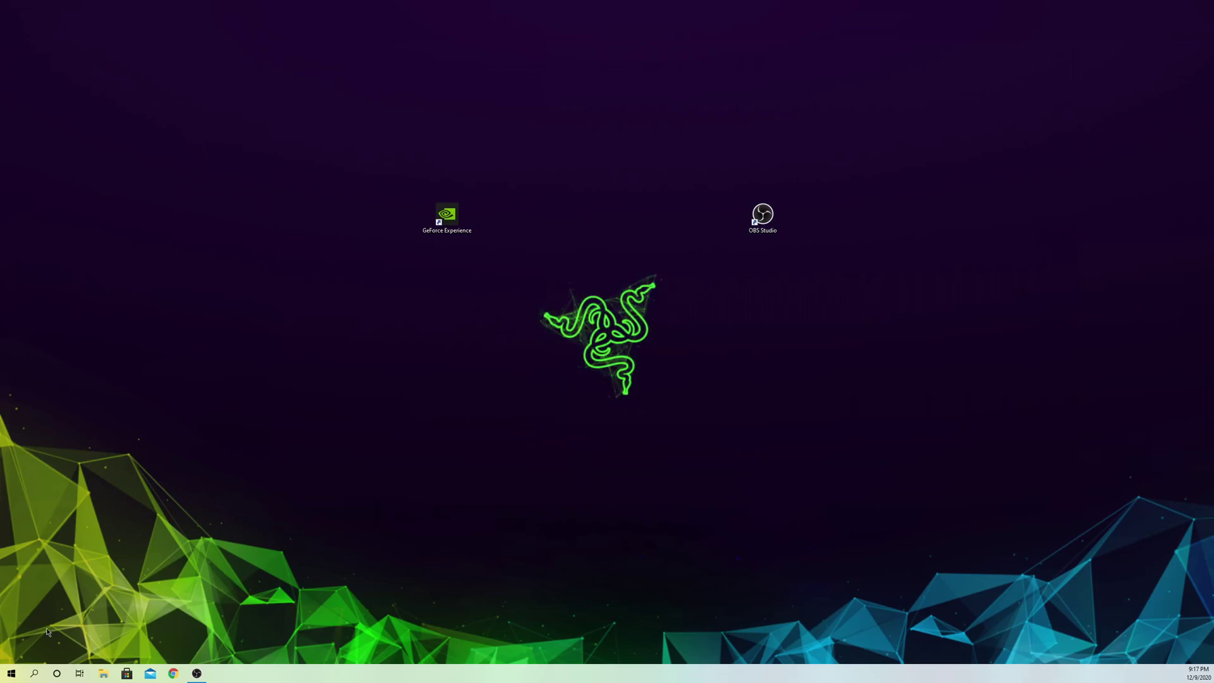
Launch Device Manager from Windows Search and reposition its window
click(34, 672)
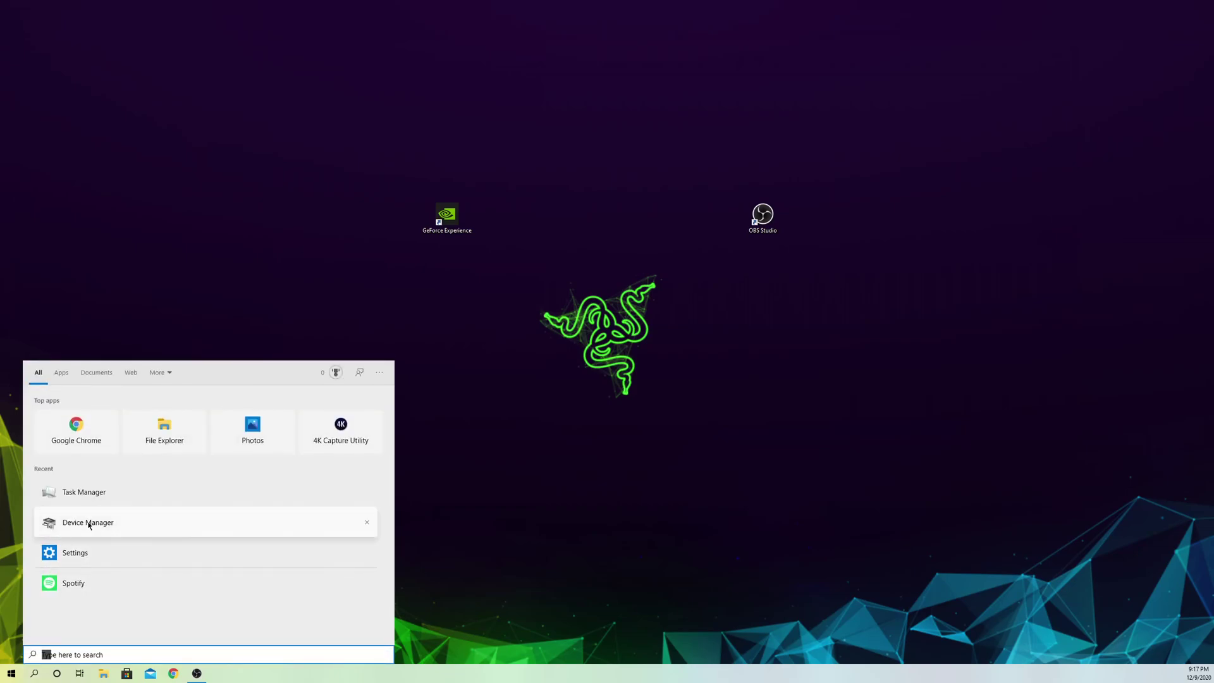
click(163, 523)
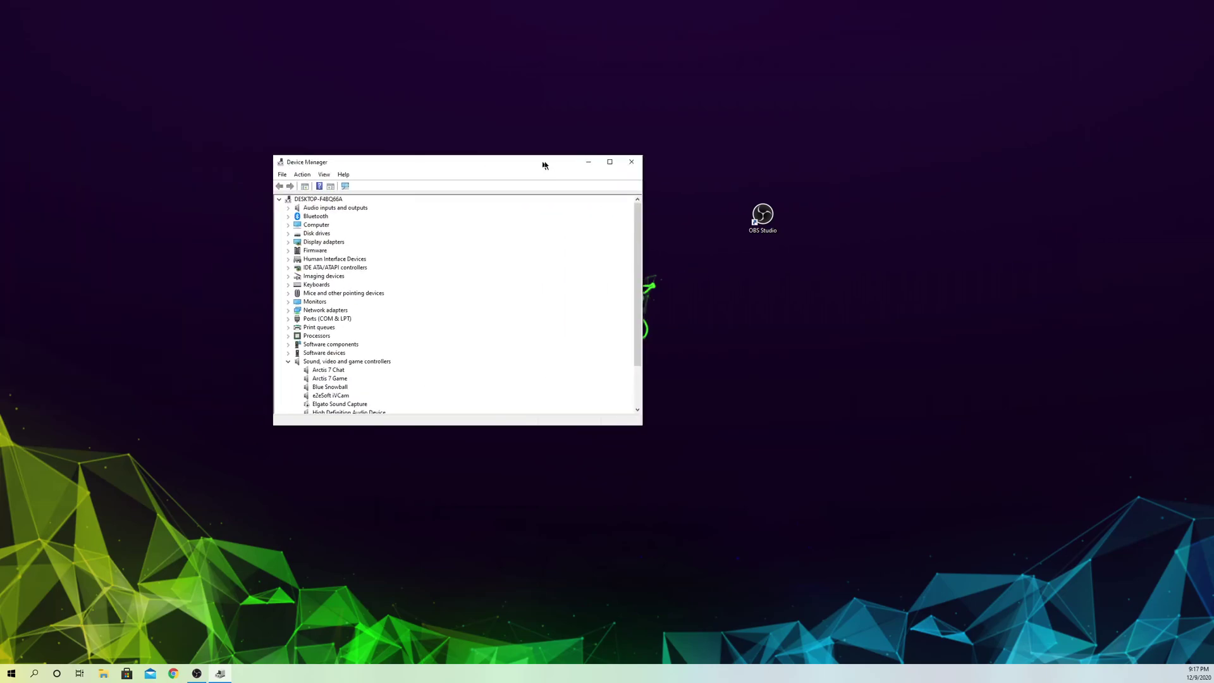
drag(559, 162, 613, 136)
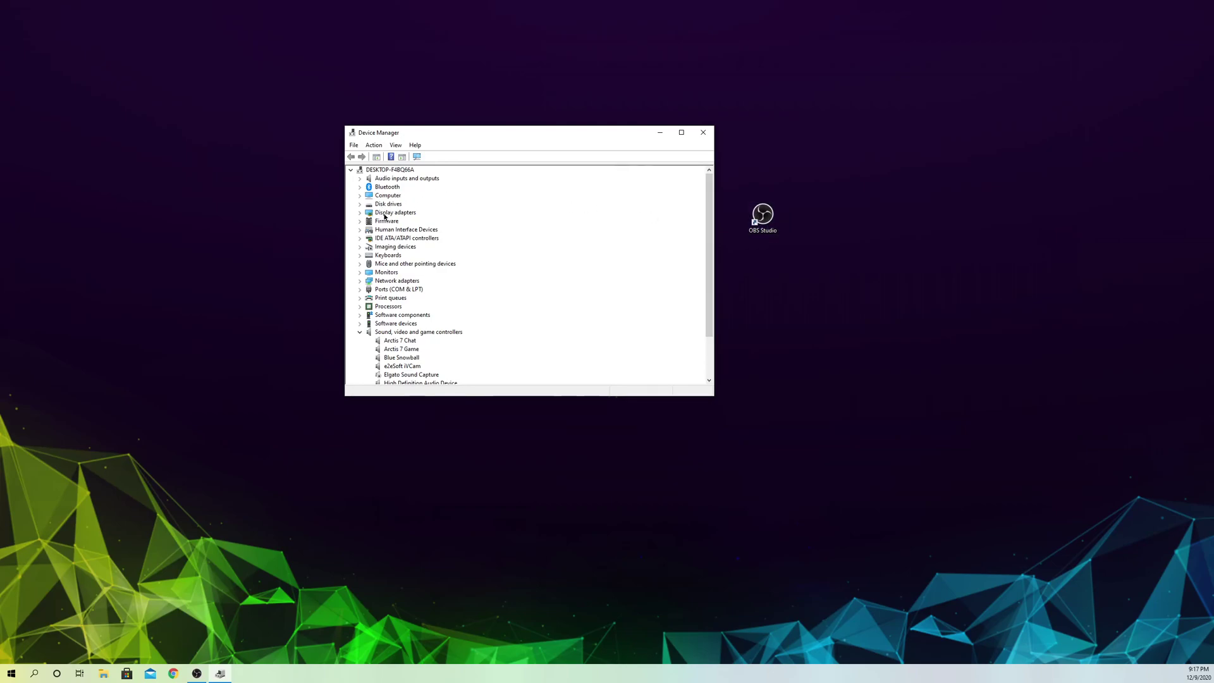
Expand Display adapters and open the NVIDIA GeForce RTX 2080 SUPER properties
click(399, 214)
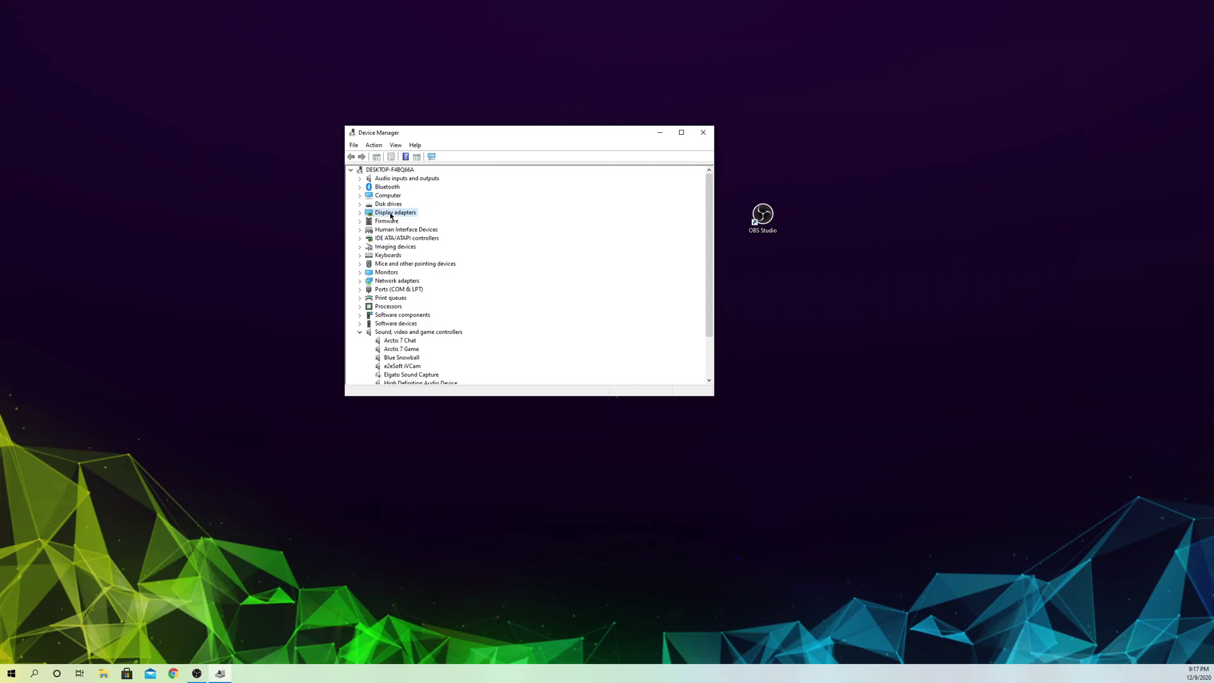
double_click(395, 214)
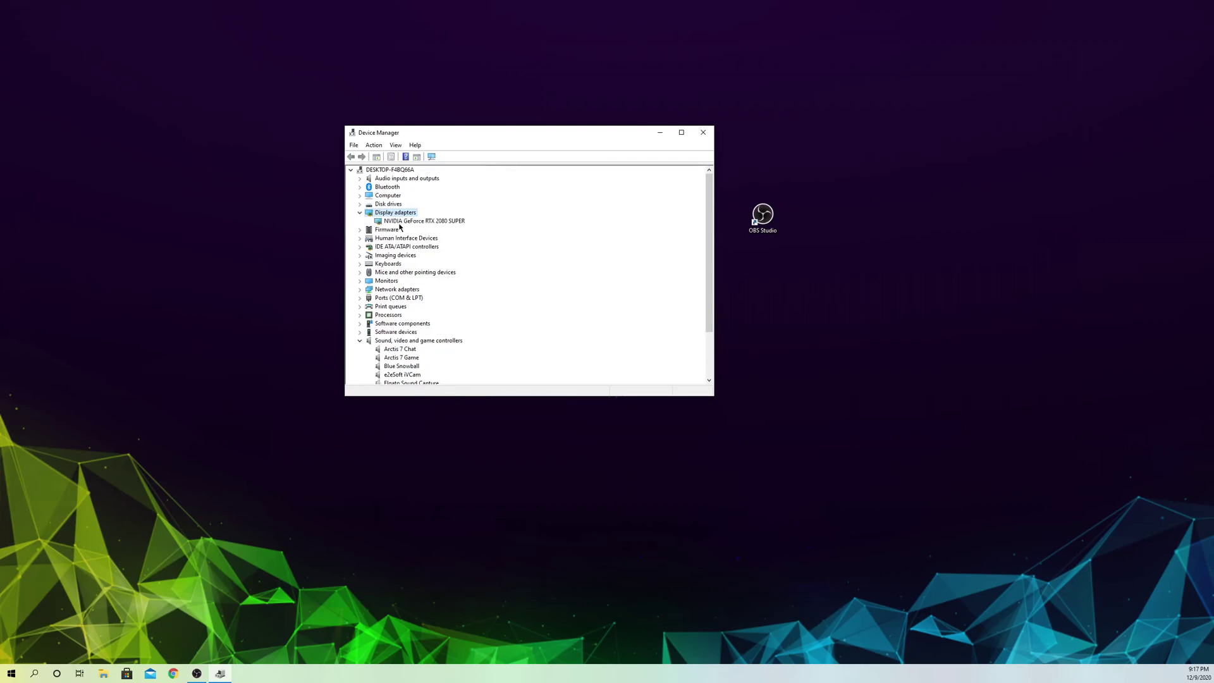
double_click(403, 221)
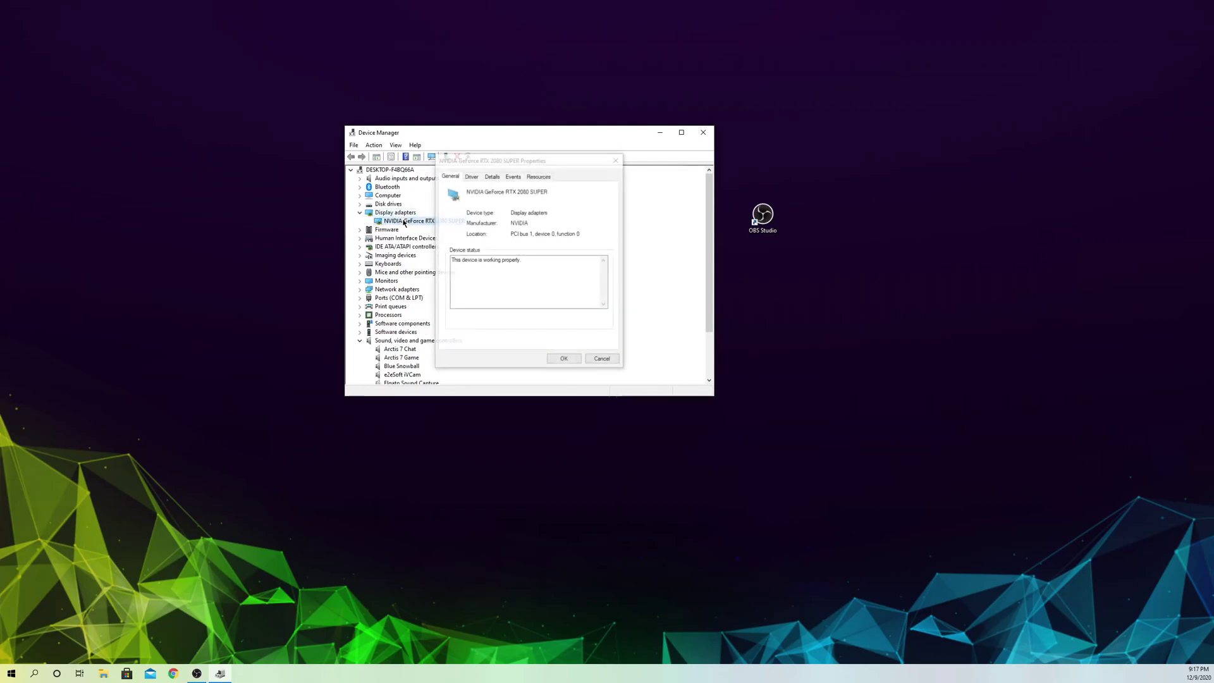
key(Escape)
double_click(403, 222)
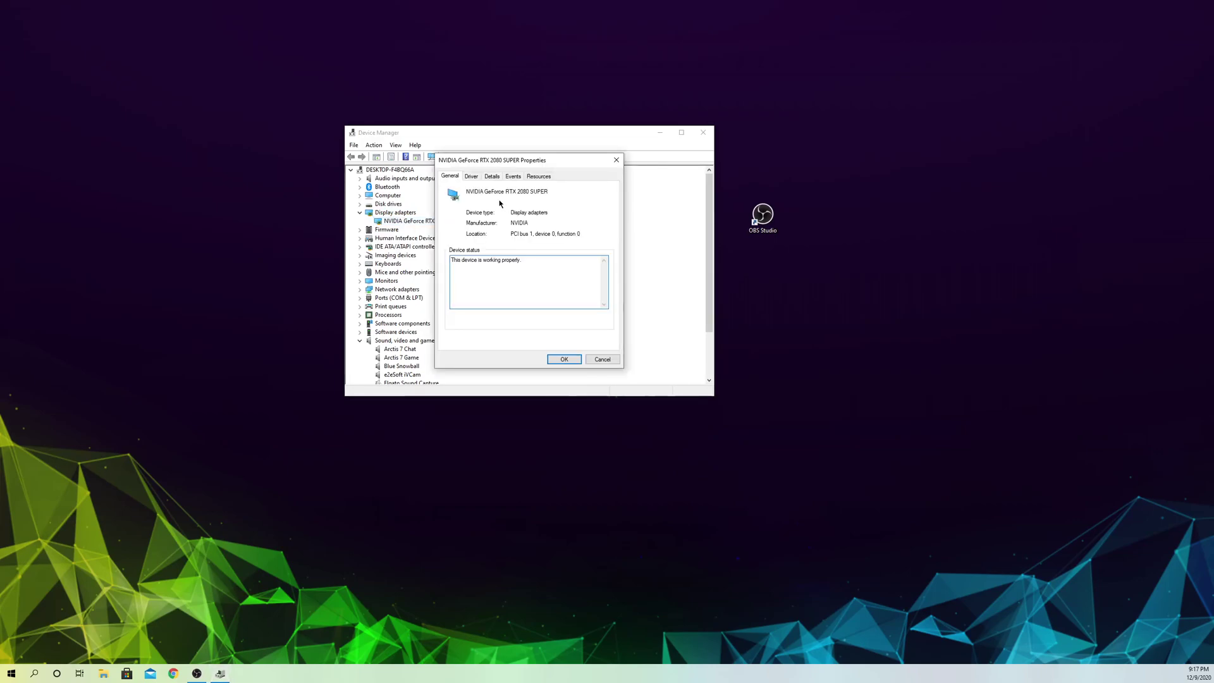
View the RTX 2080 SUPER driver details, cancel the driver update, and close the properties
click(472, 178)
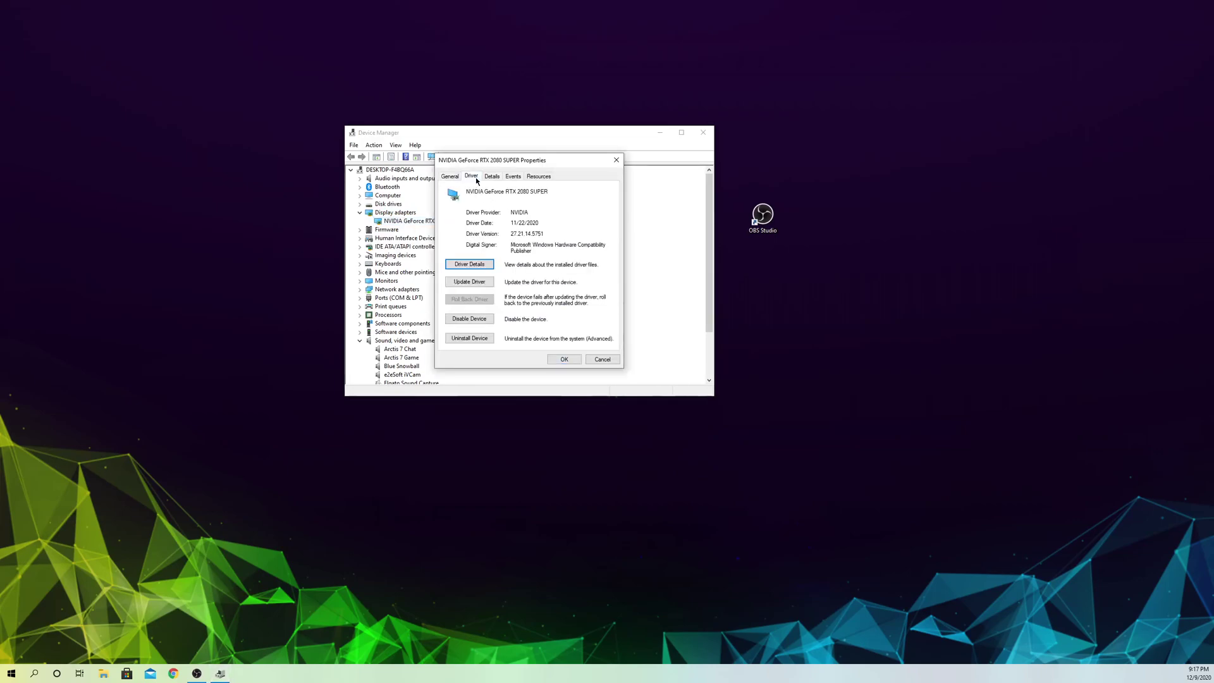
click(488, 283)
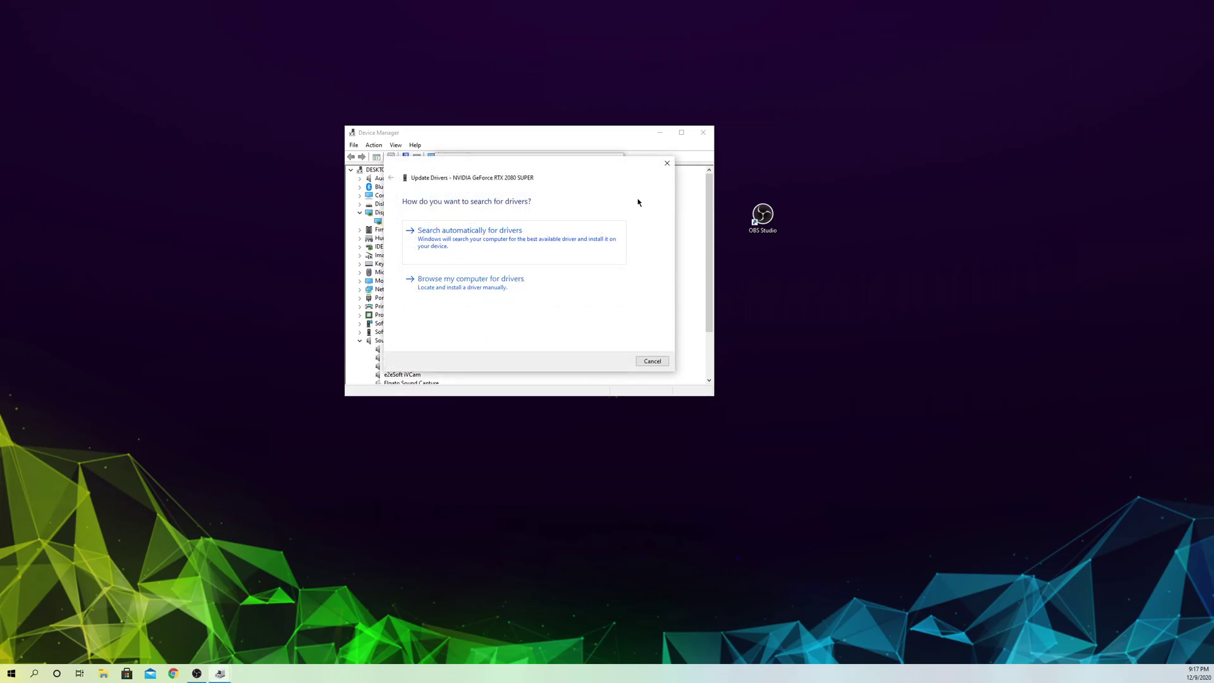
click(665, 164)
click(616, 160)
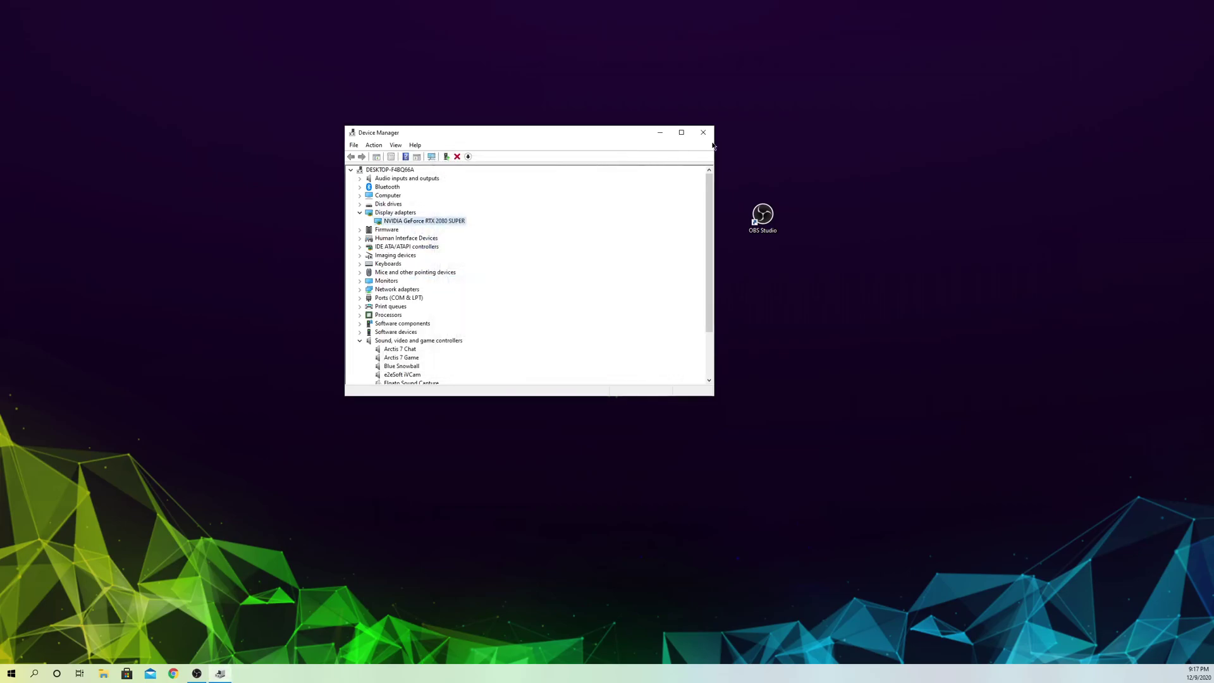
Close Device Manager and launch GeForce Experience from its desktop shortcut
click(703, 132)
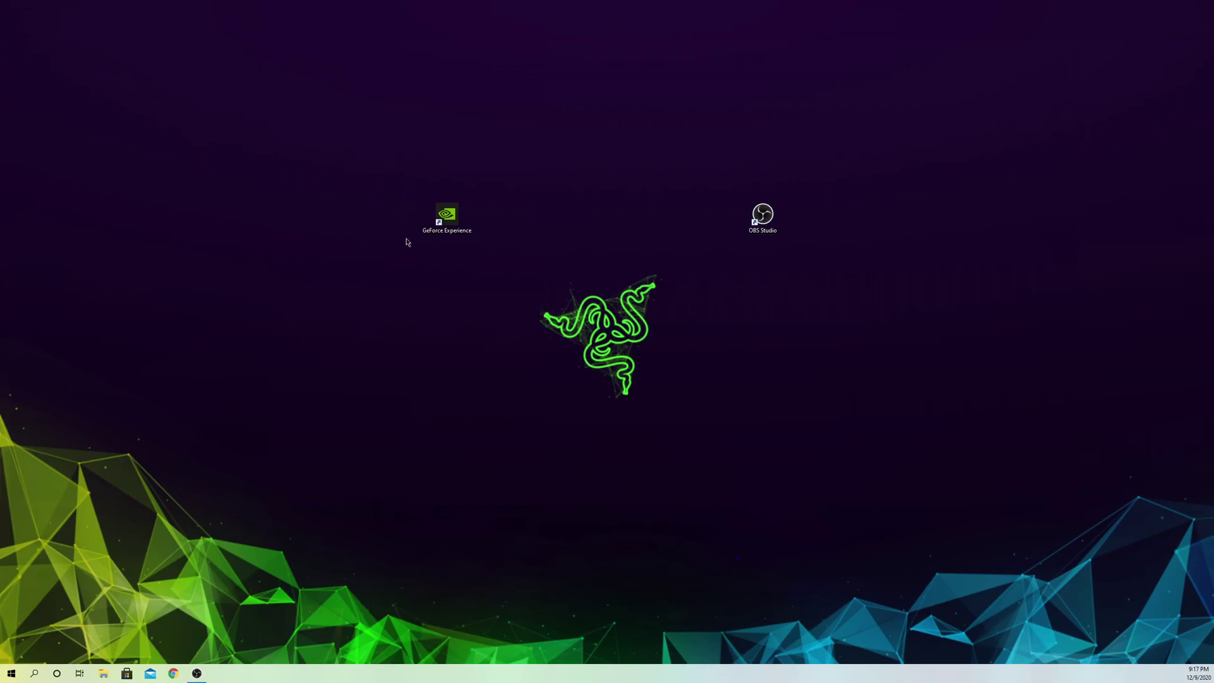
click(463, 218)
double_click(429, 215)
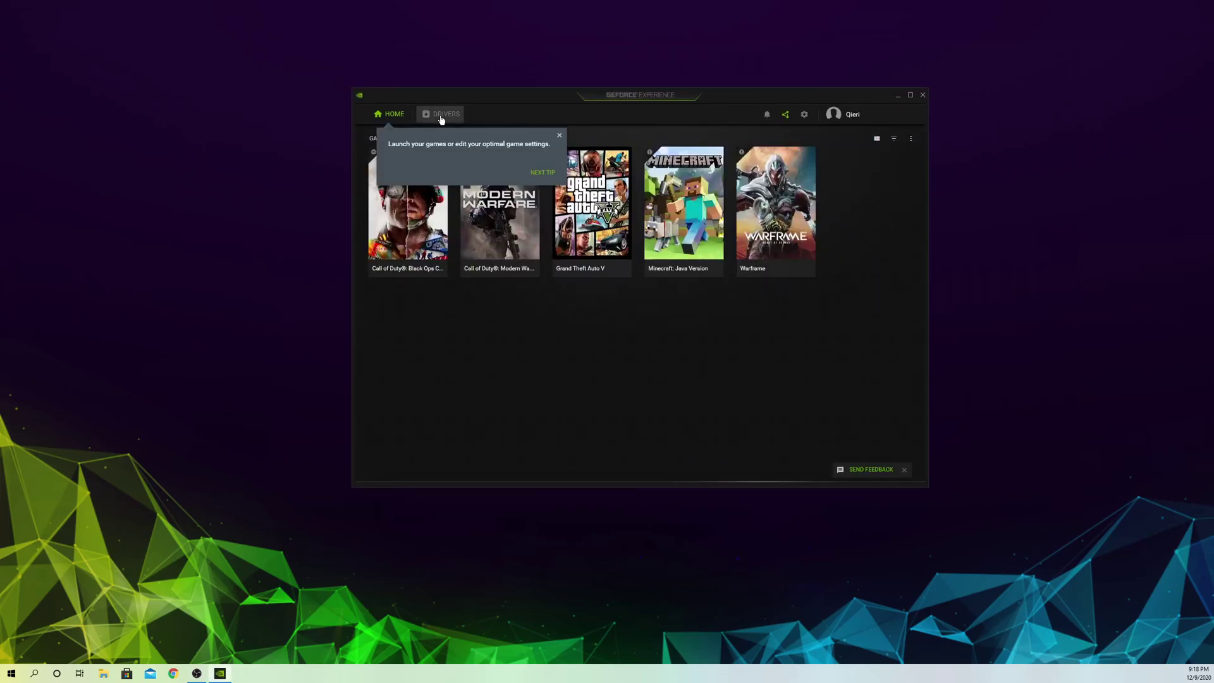
Check for driver updates, confirming Game Ready Driver 460.79 is available, then close GeForce Experience
click(441, 116)
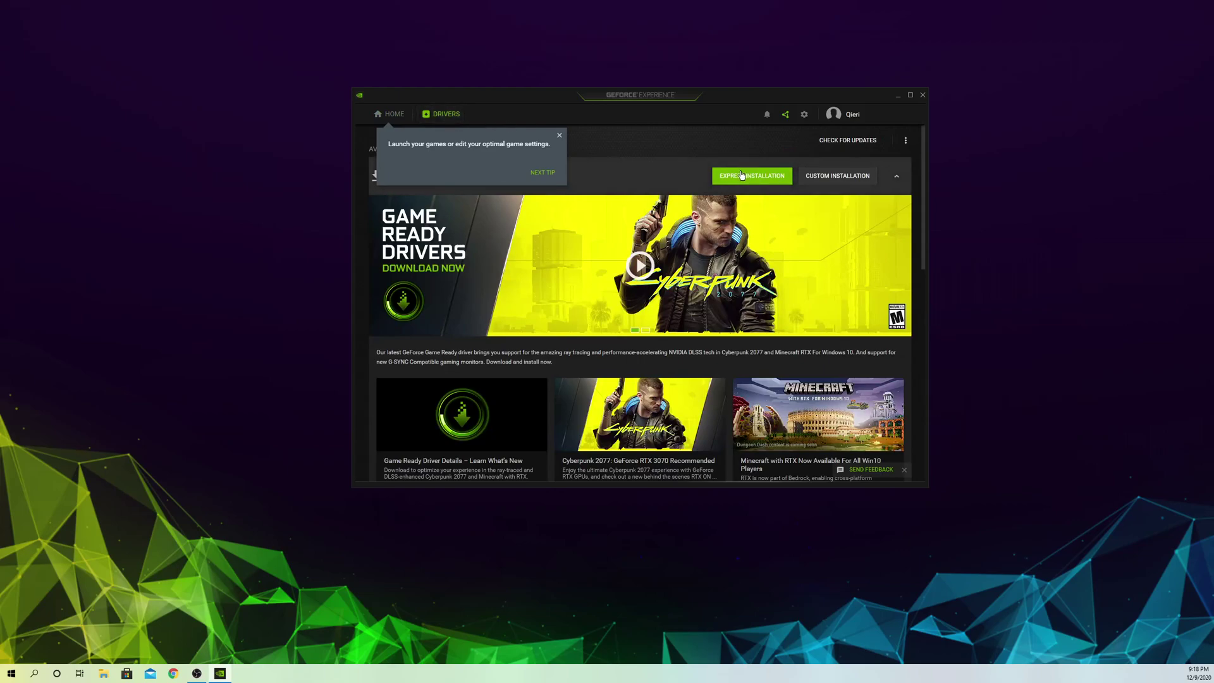
click(857, 141)
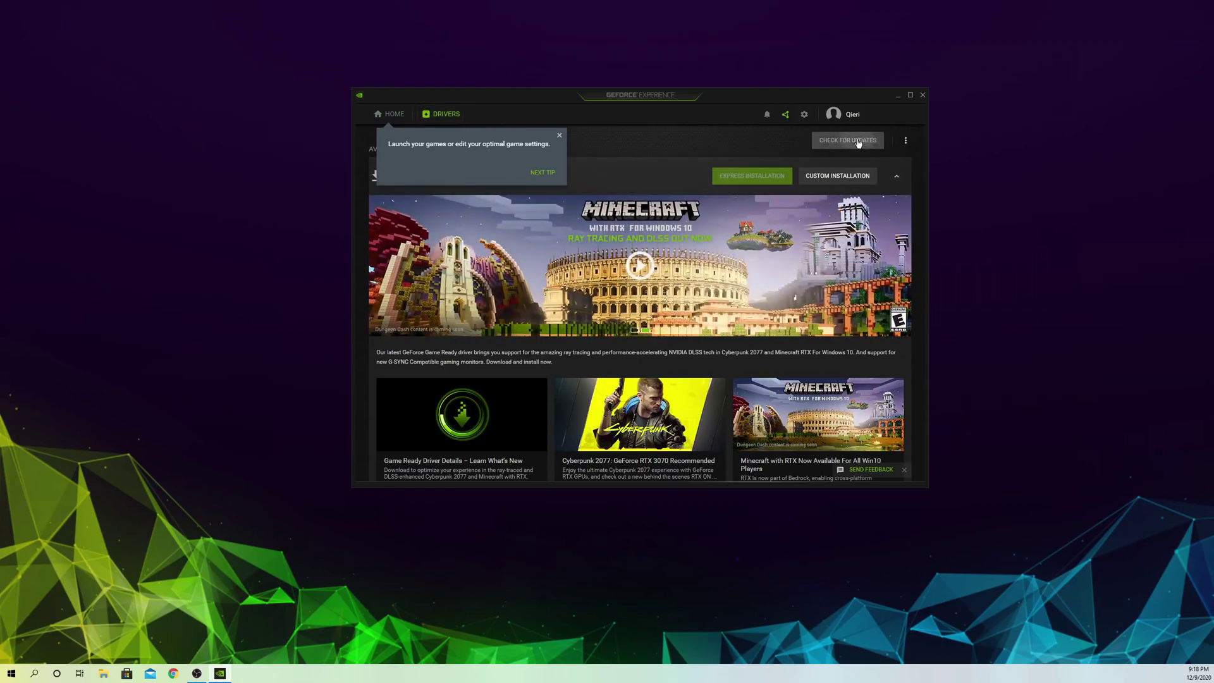
click(559, 135)
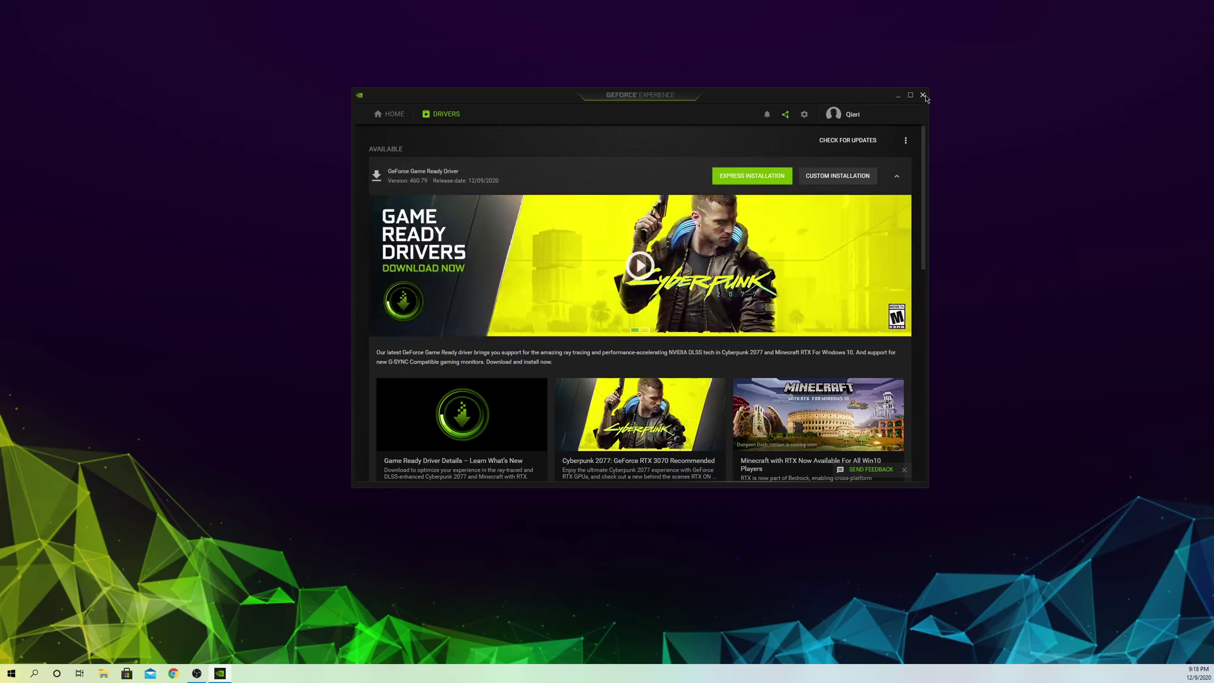
click(923, 95)
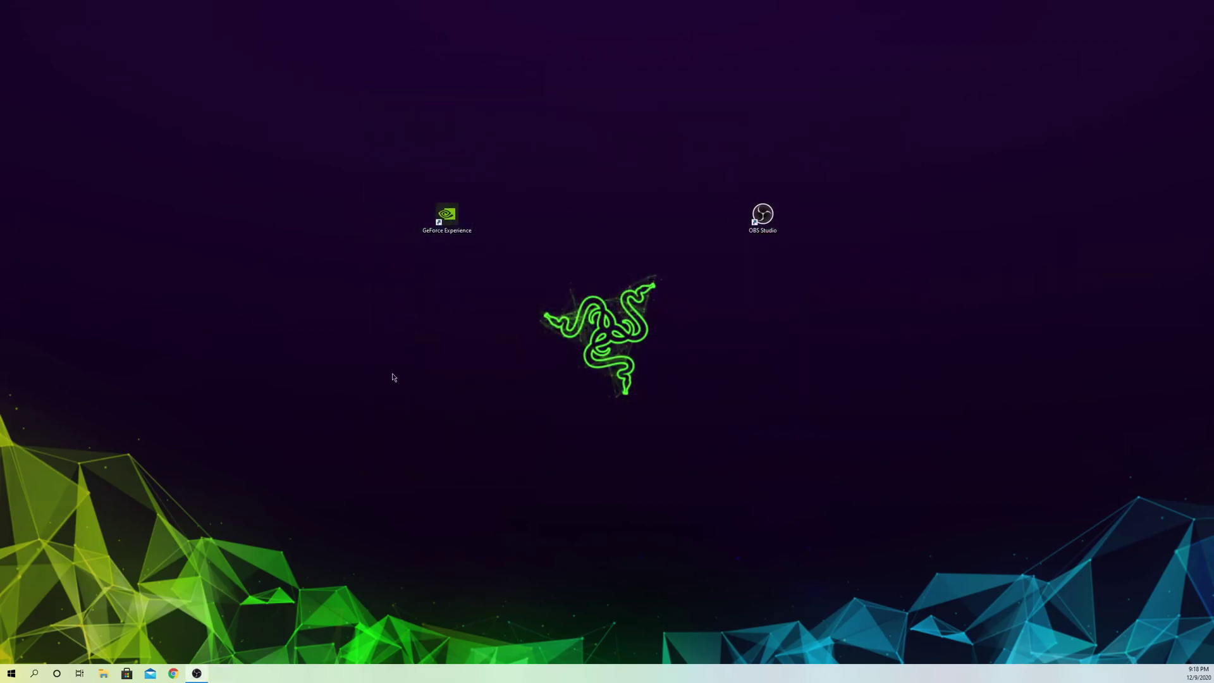
Dismiss Windows Search, then bring up the desktop context menu for Display settings
click(35, 672)
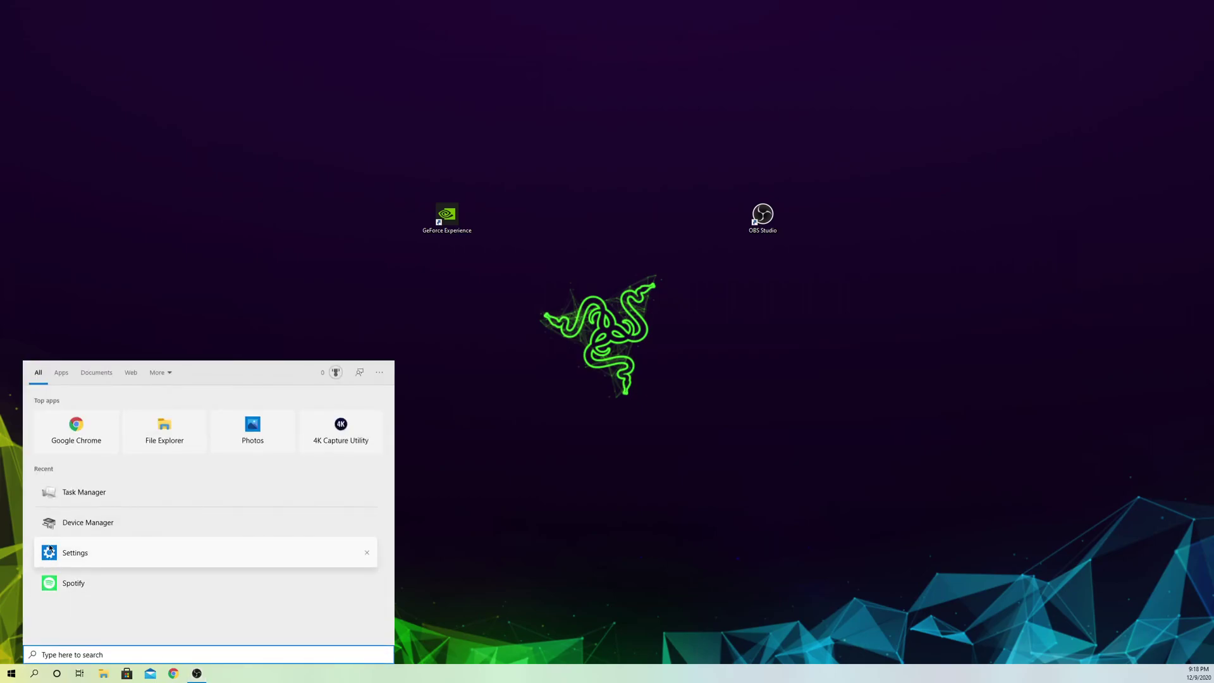
click(714, 428)
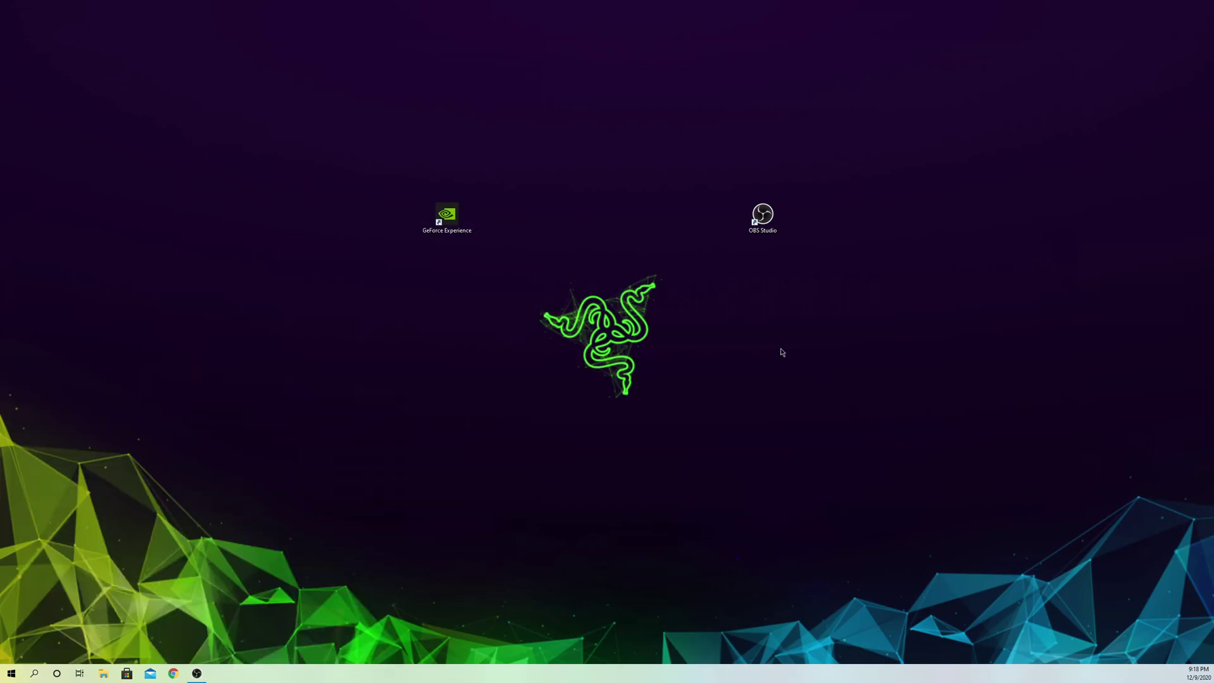
right_click(576, 89)
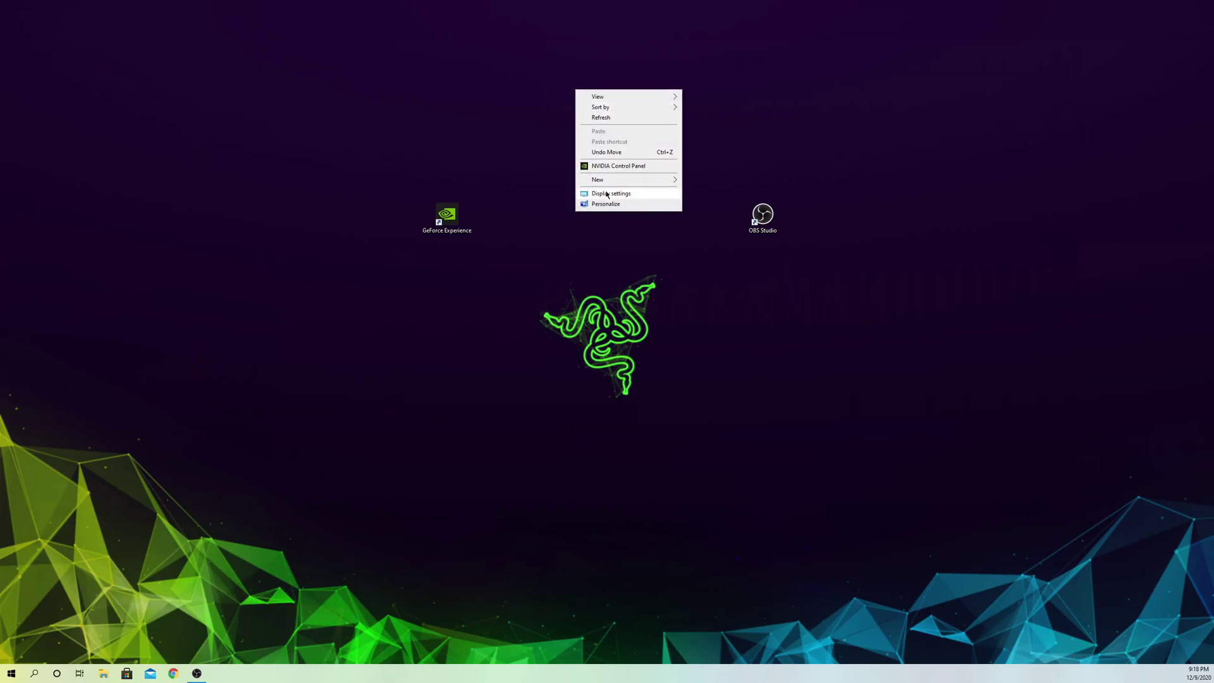
In Display settings' Graphics settings, remove OBS Studio's Power saving preference
click(645, 195)
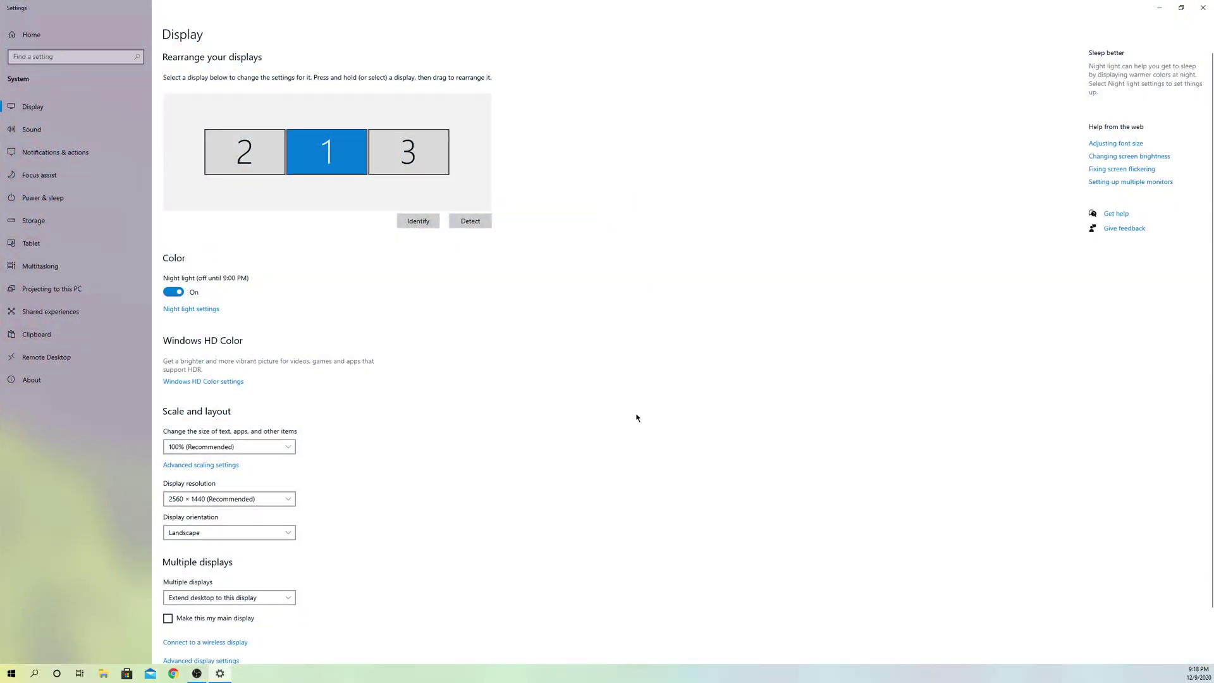
scroll(635, 422, down, 2)
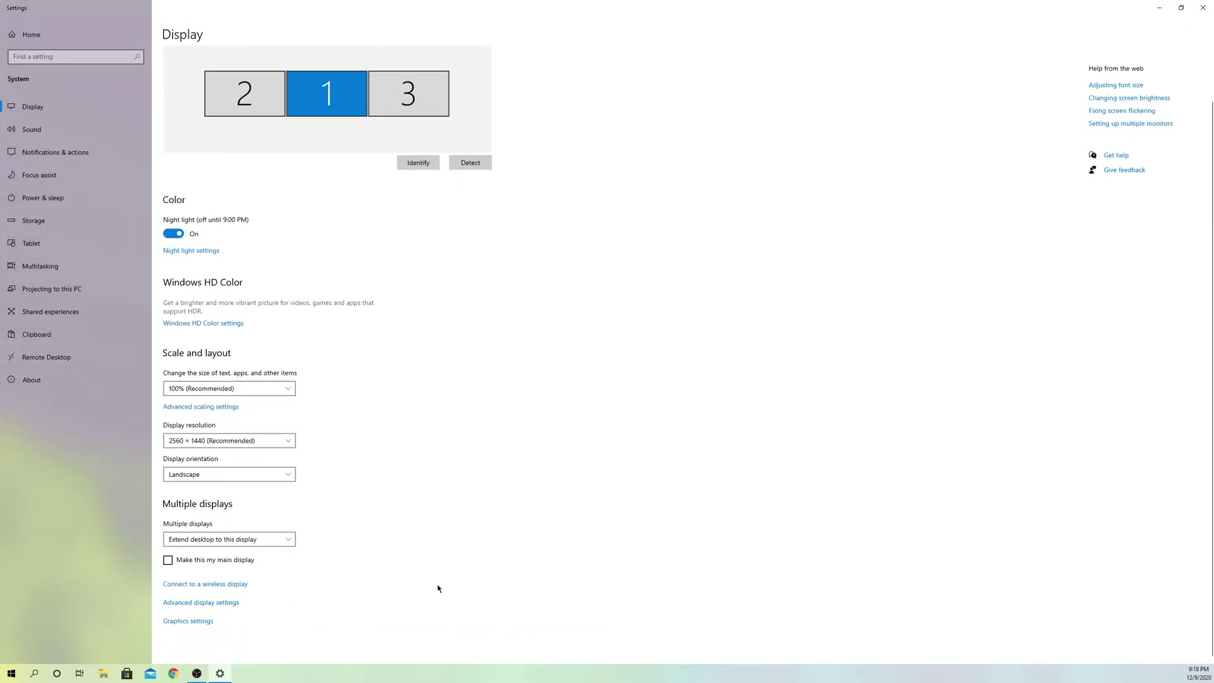
click(191, 626)
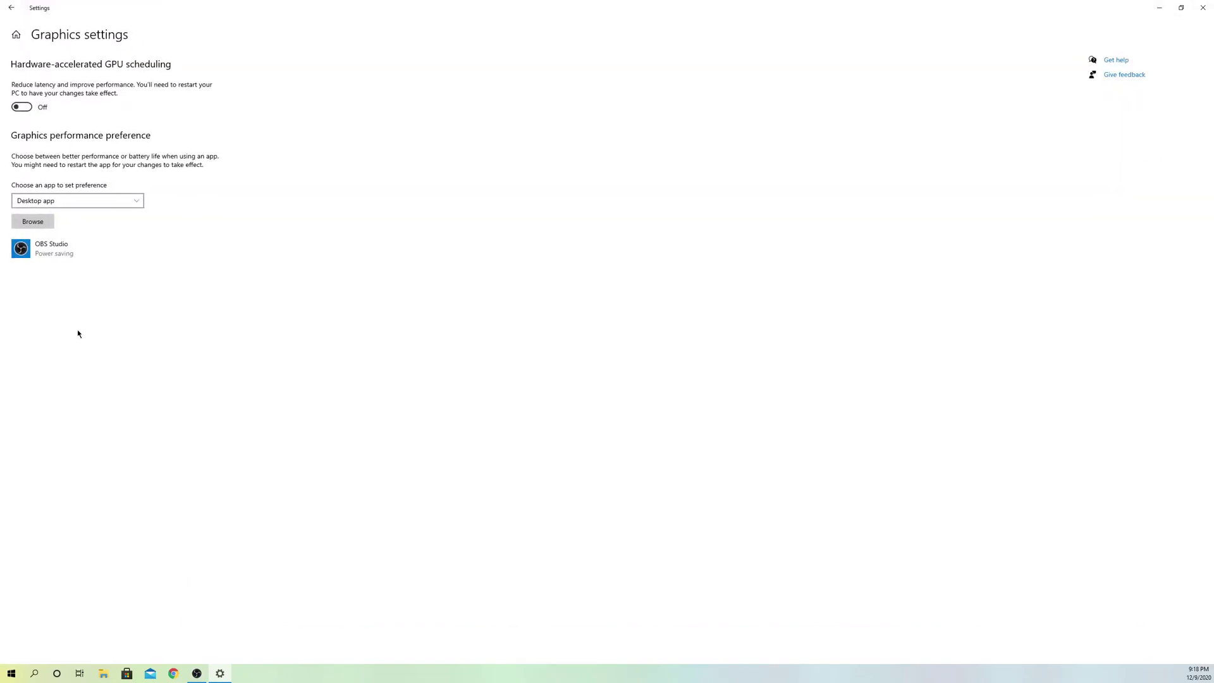
click(157, 248)
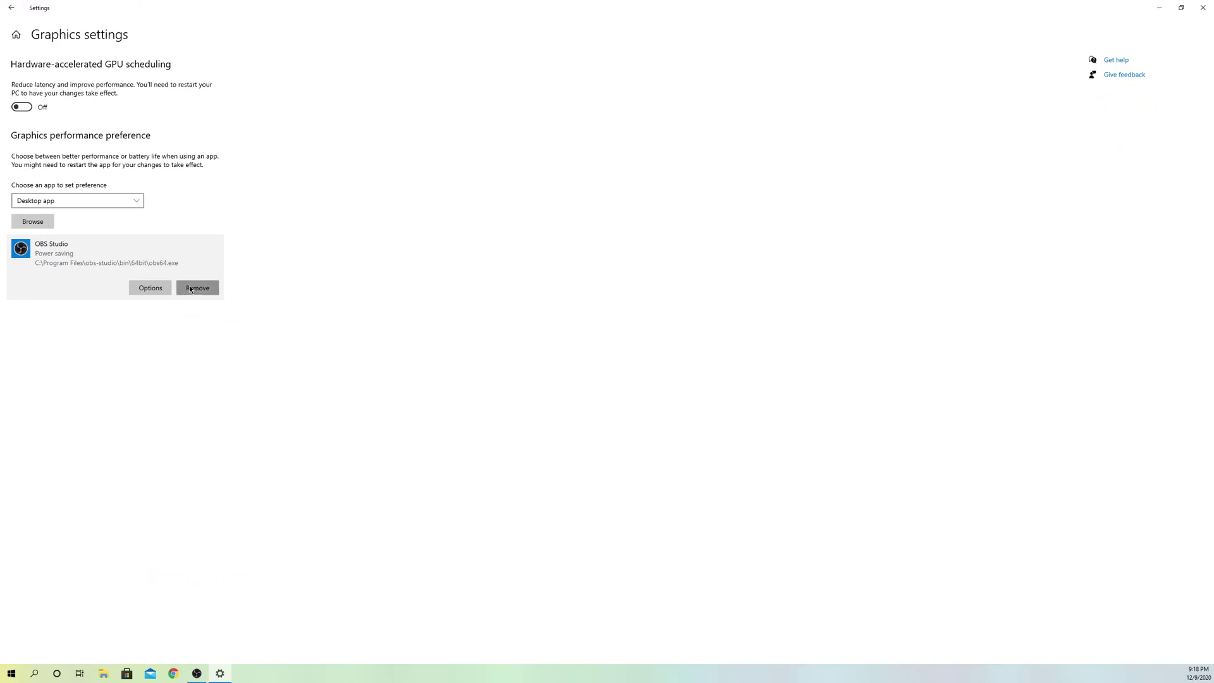
click(198, 288)
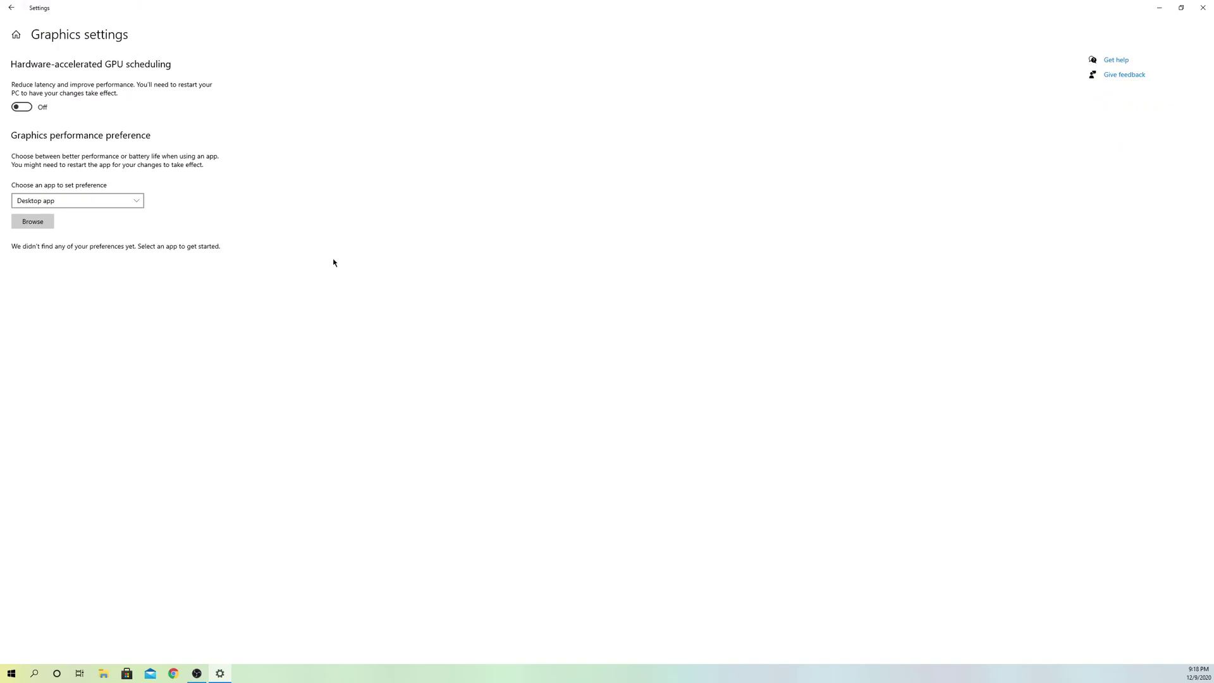
click(37, 202)
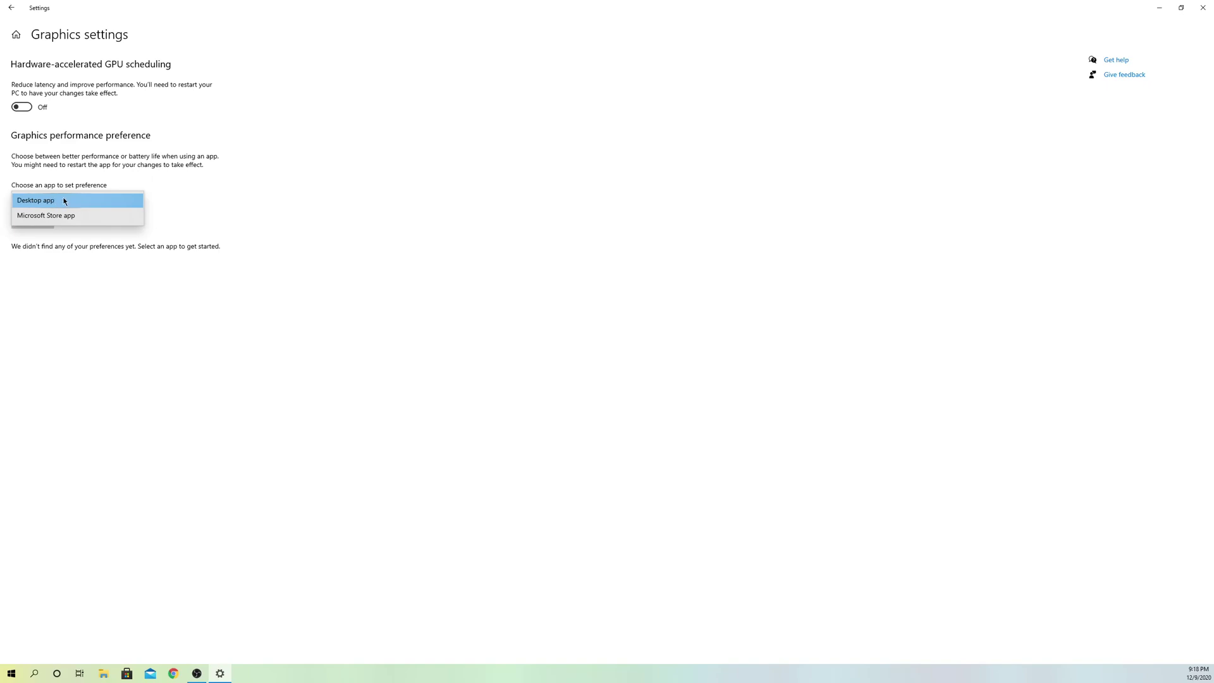
Keep Desktop app as the type and browse to the C: drive's Program Files folder
click(64, 201)
click(50, 225)
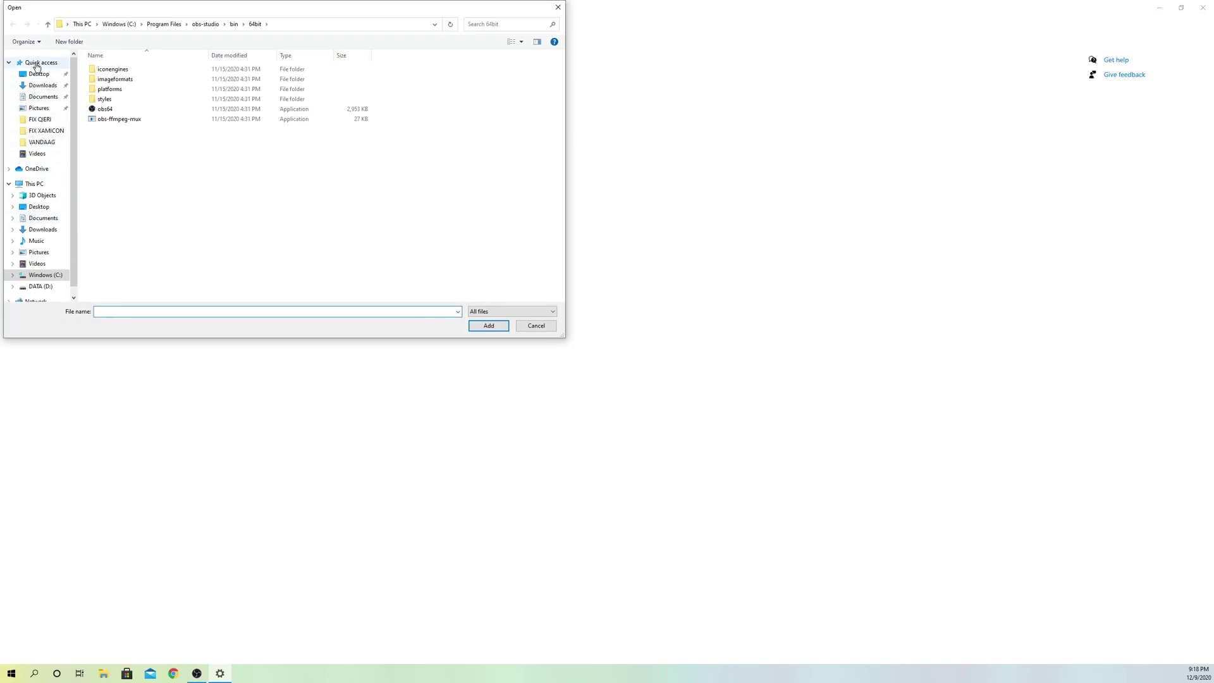
click(37, 64)
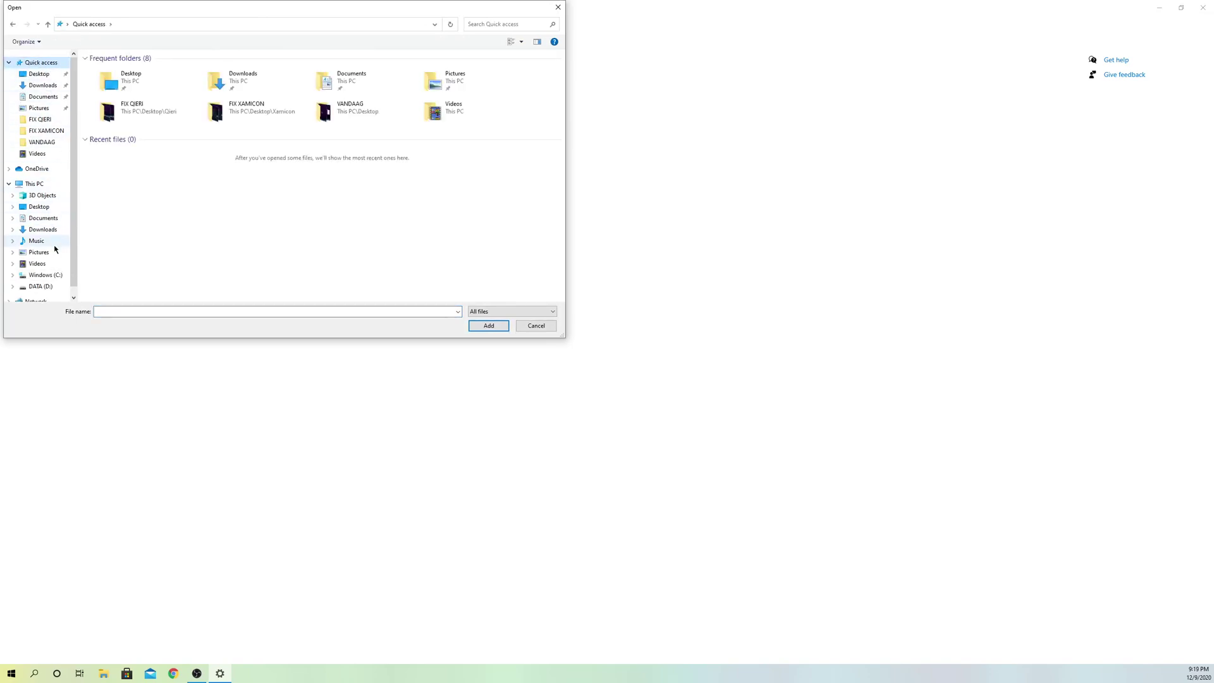
click(43, 276)
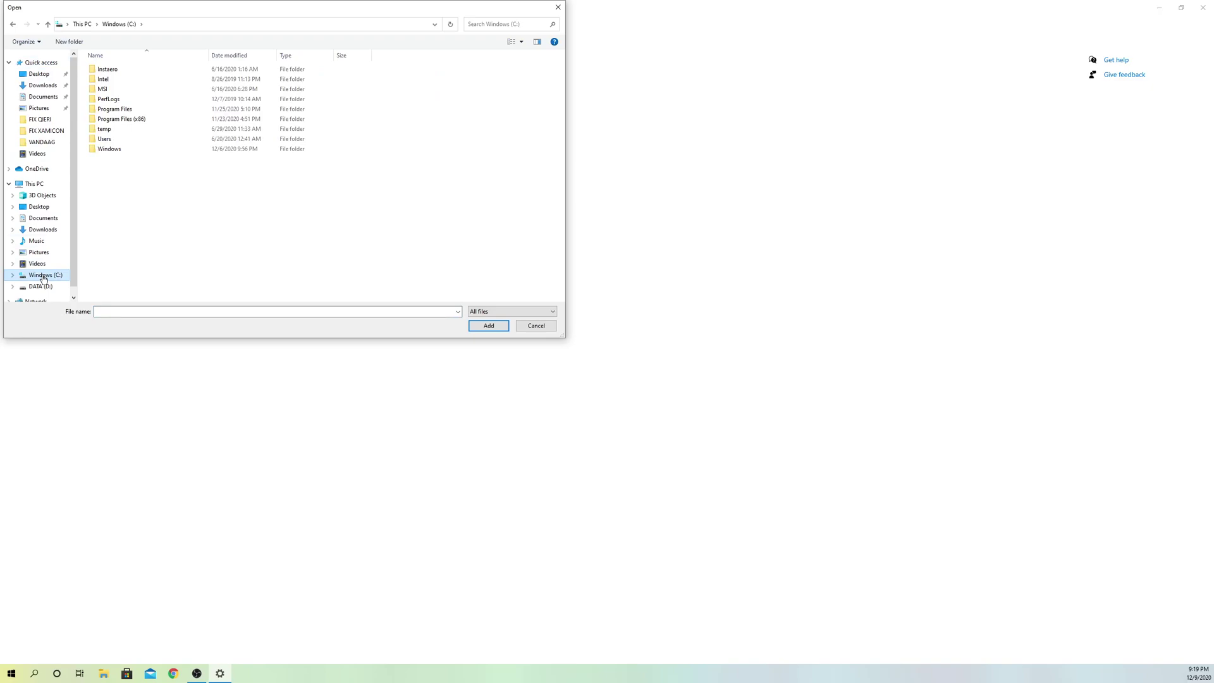
click(113, 113)
click(109, 121)
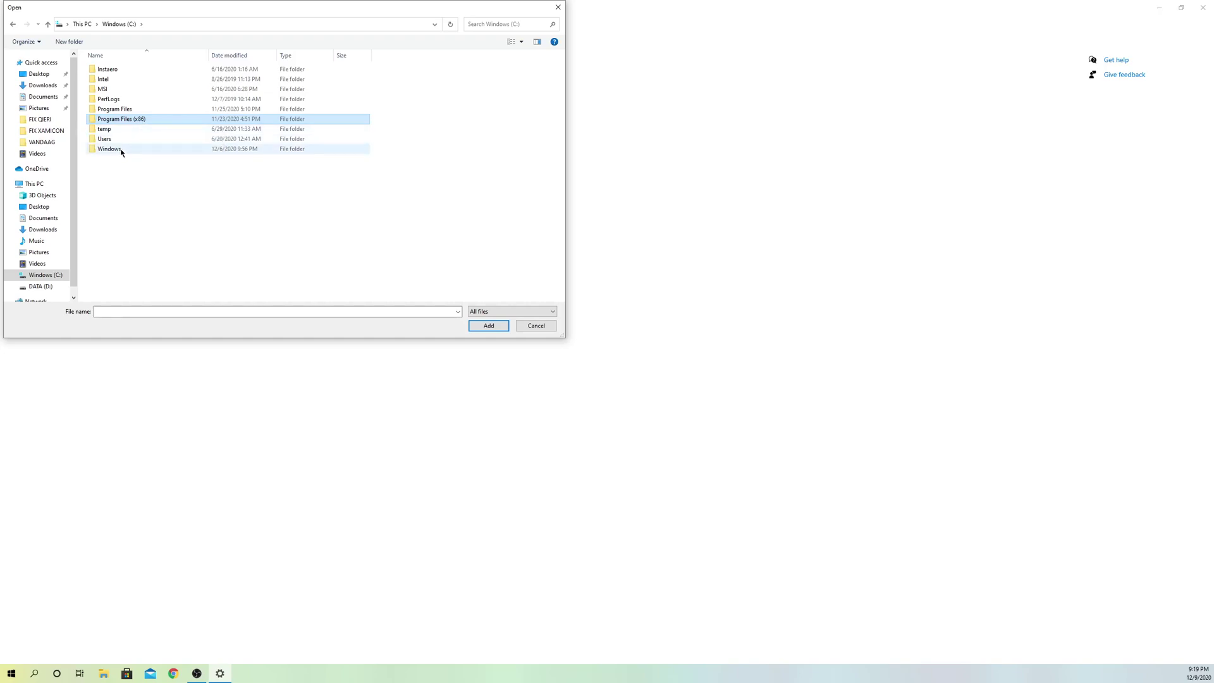
click(112, 113)
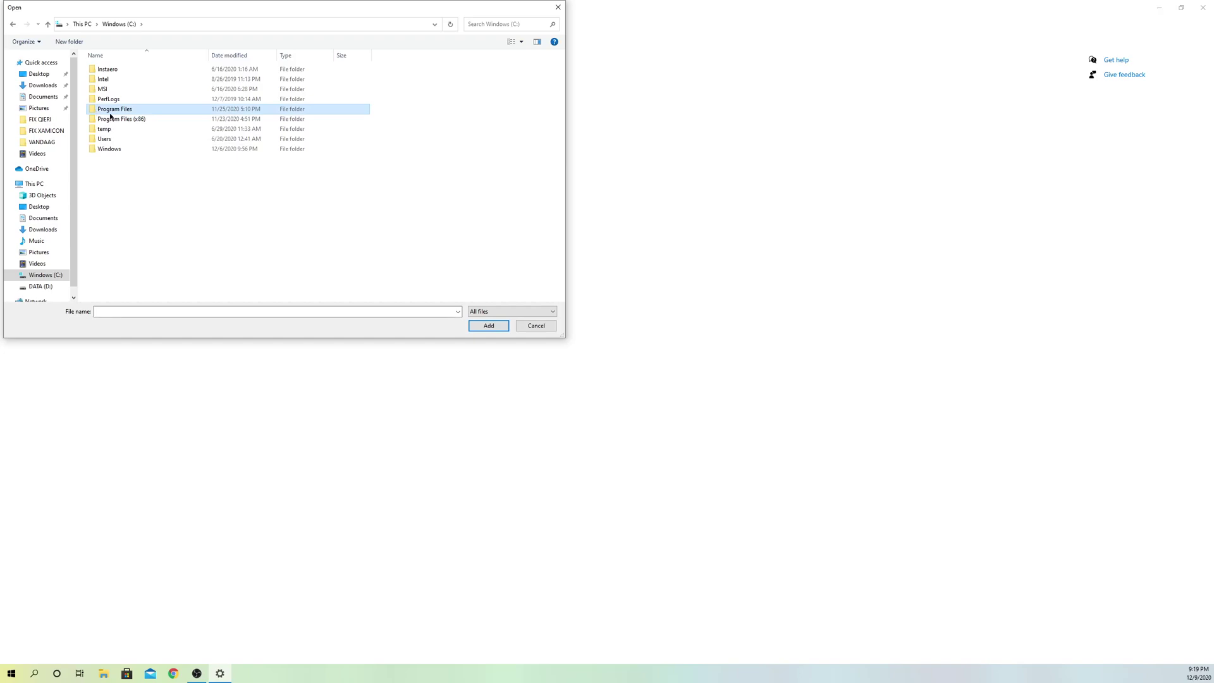
double_click(135, 111)
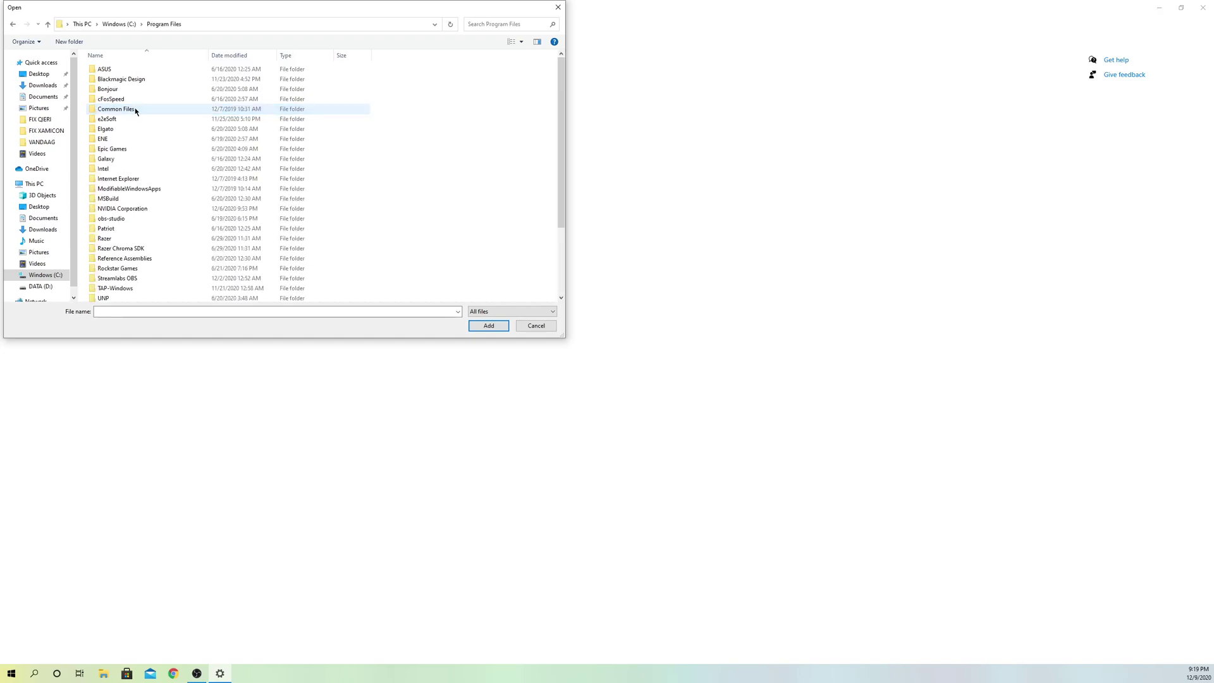
Navigate to obs-studio\bin\64bit and choose obs64 to add it
click(144, 221)
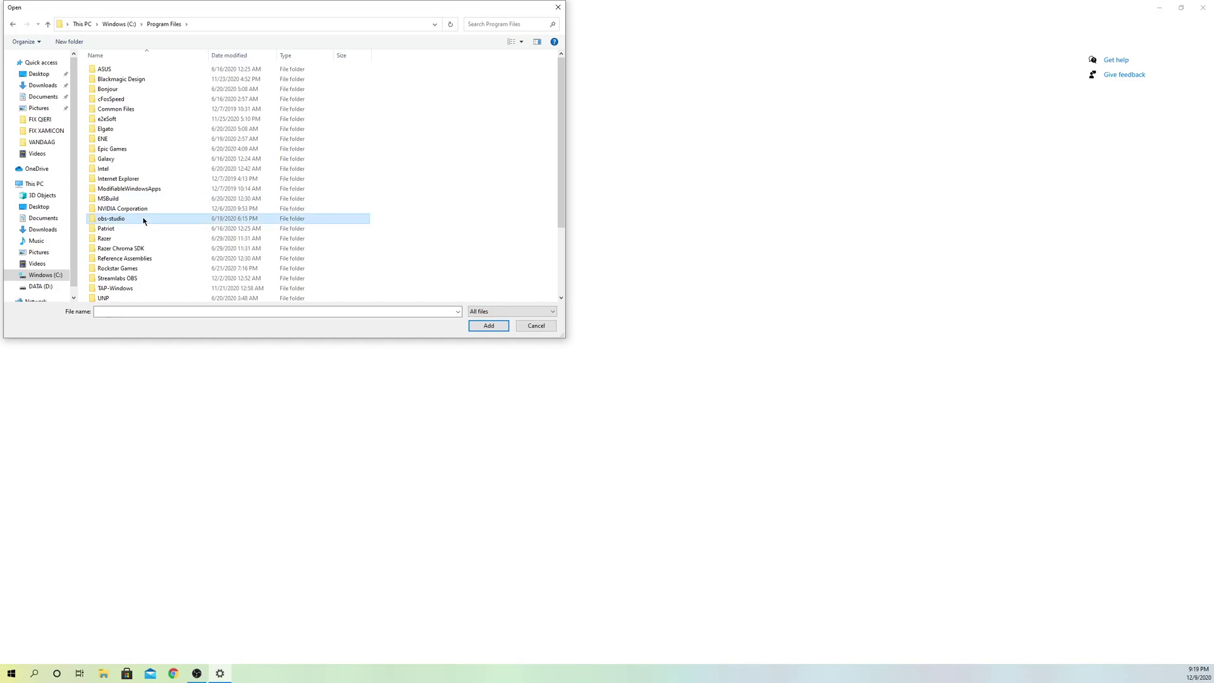
double_click(129, 219)
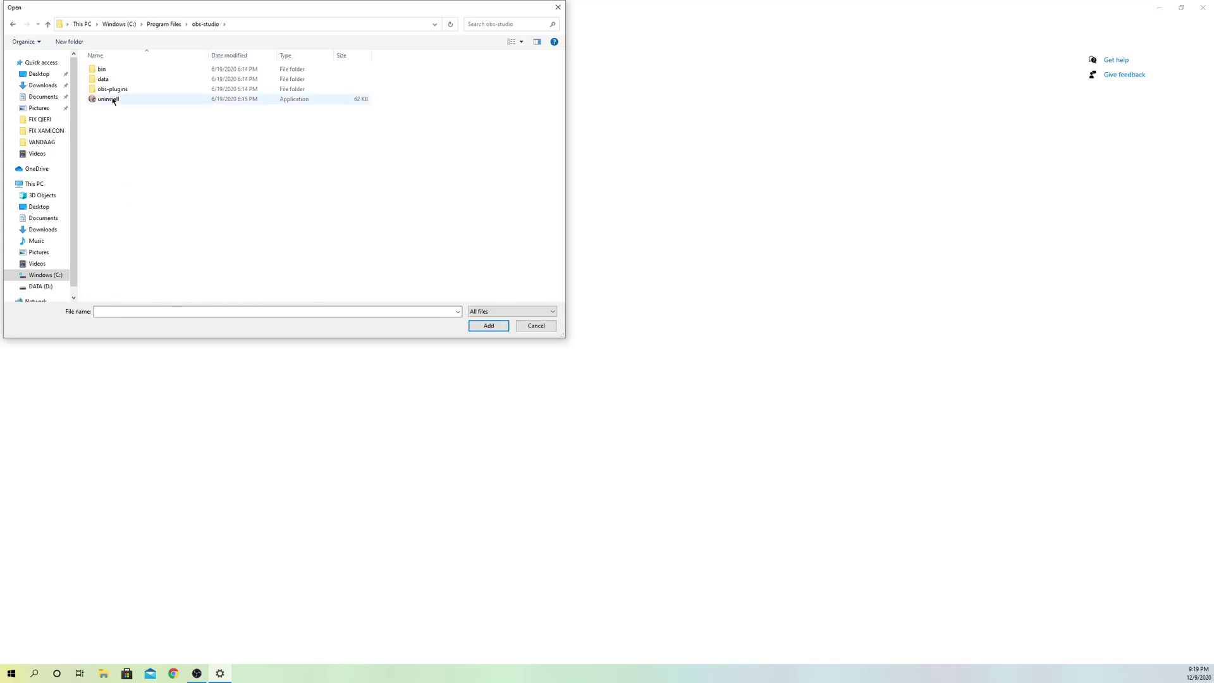
double_click(110, 73)
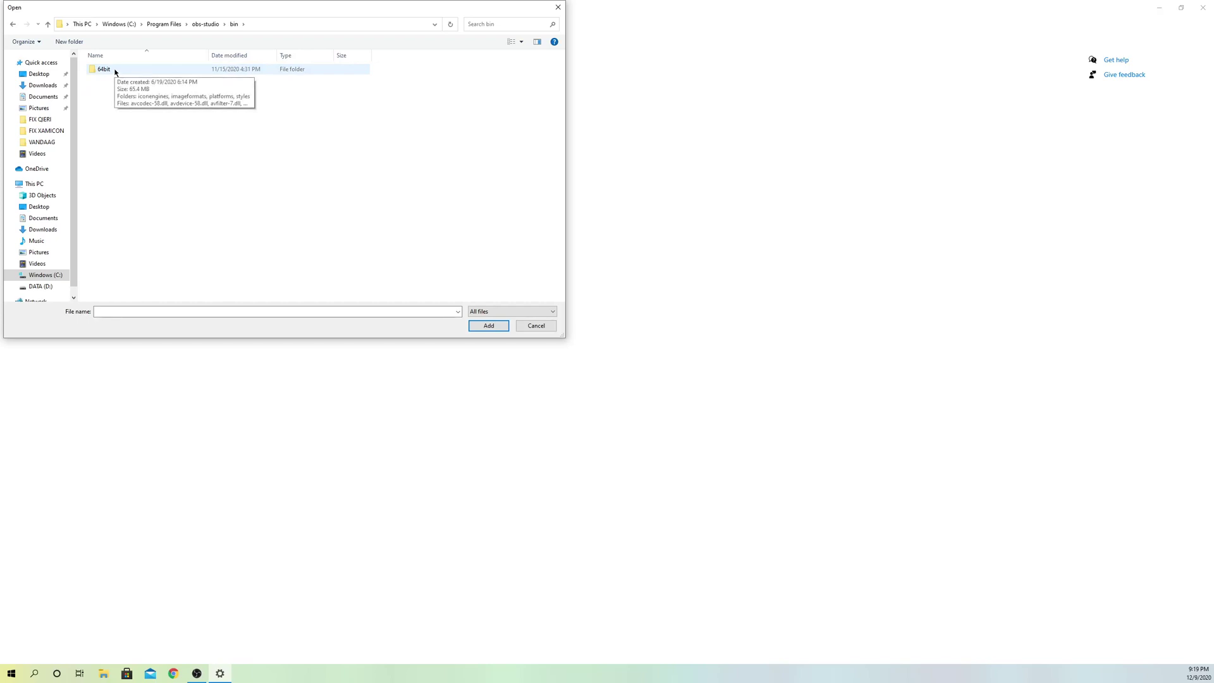
double_click(105, 70)
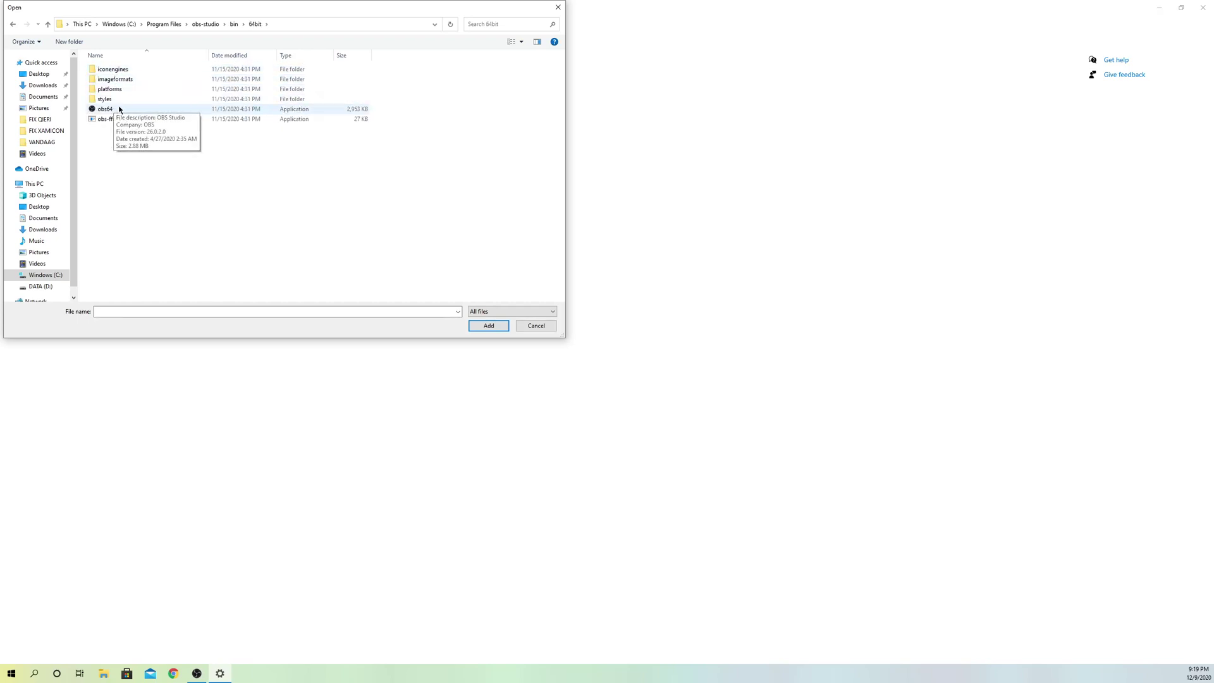
click(118, 110)
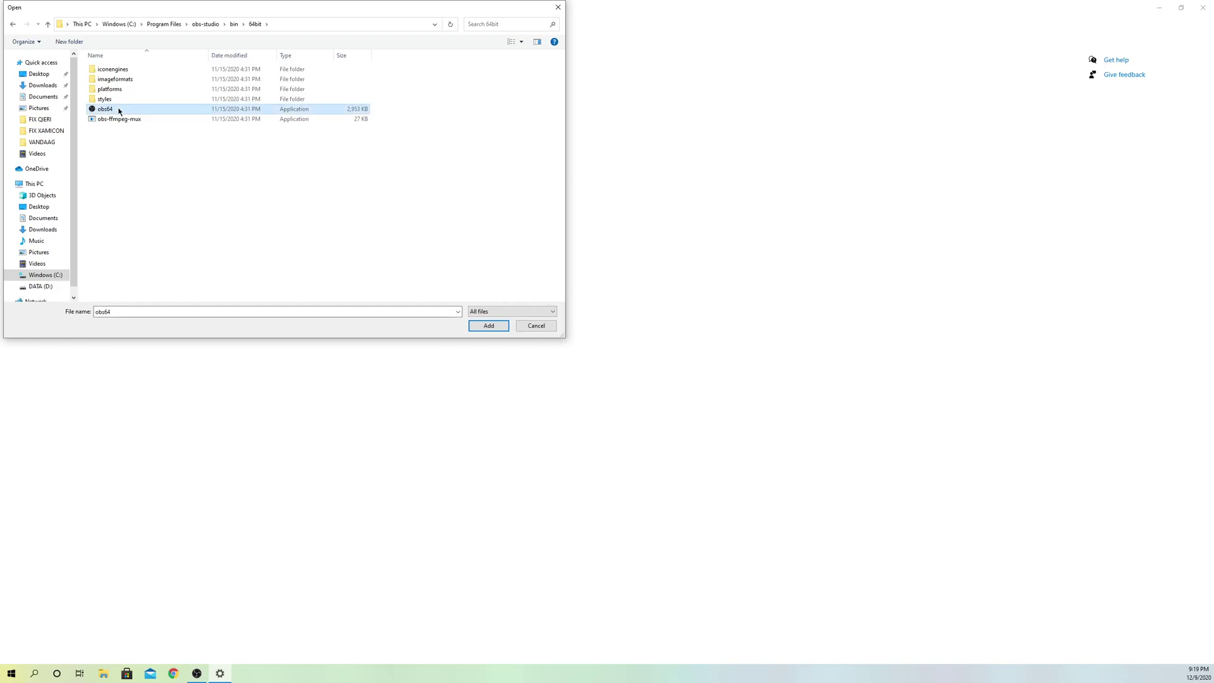
Add obs64 to the graphics preference list and save its preference as Power saving
click(487, 326)
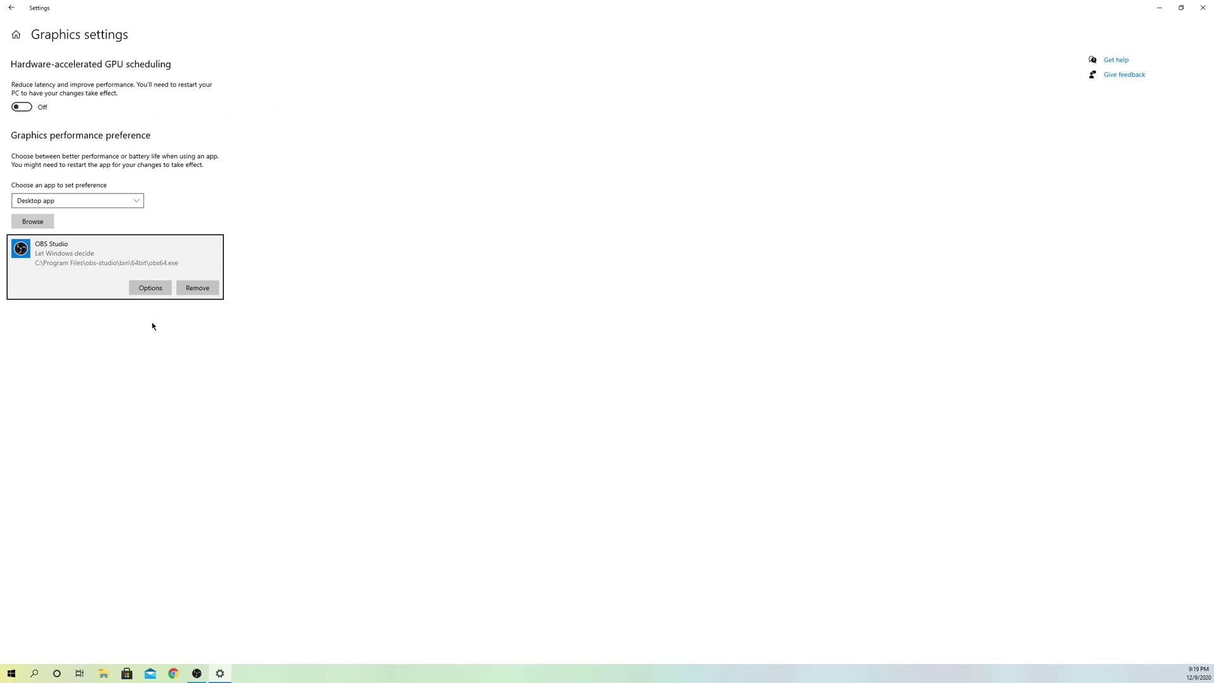
click(136, 289)
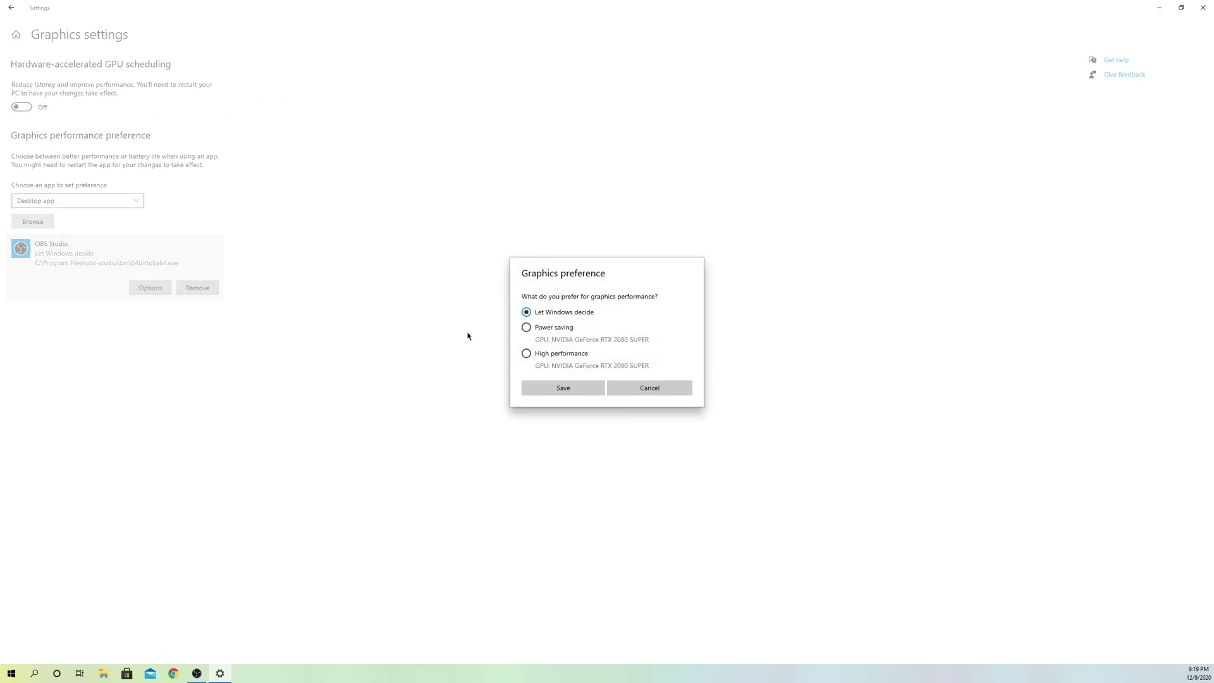
click(527, 327)
click(549, 387)
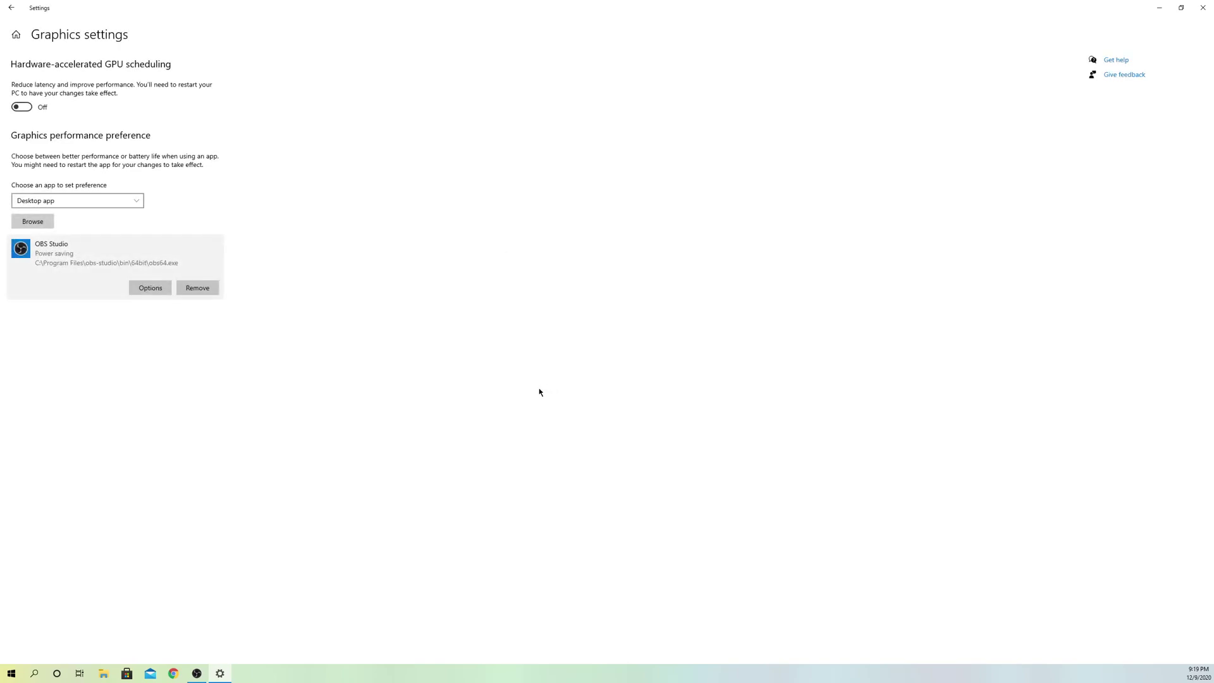
Close Settings, relaunch OBS Studio despite the already-running warning, and shrink its window
click(1203, 8)
double_click(759, 214)
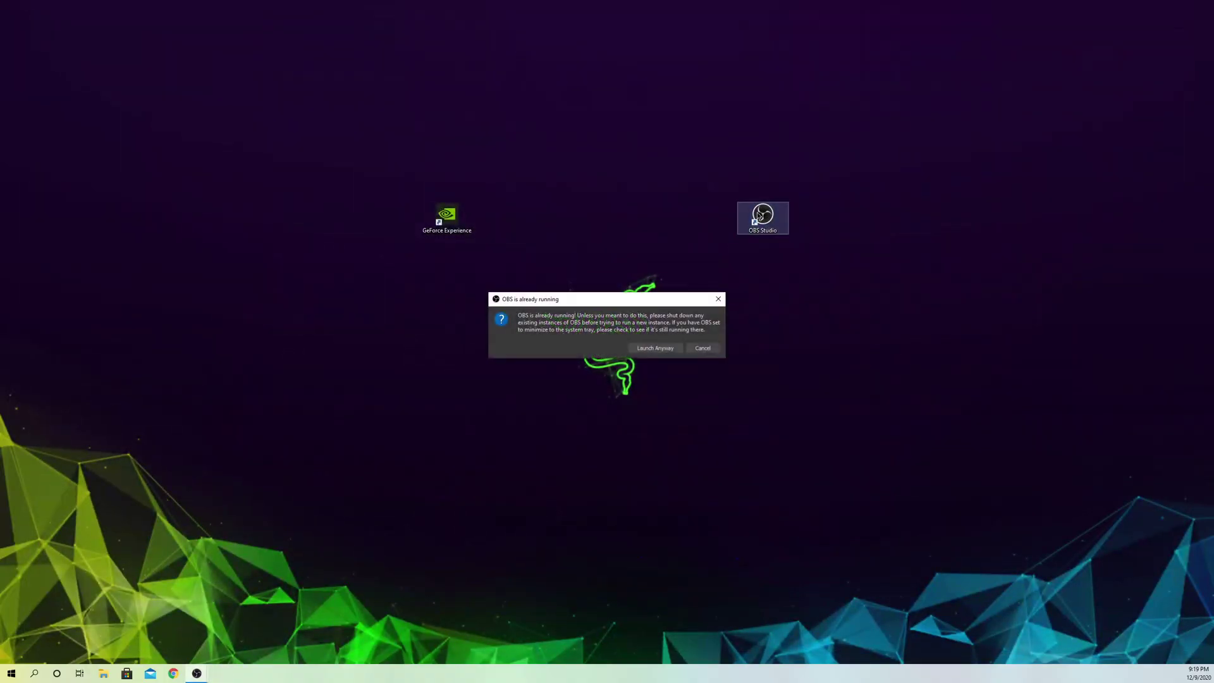
click(638, 352)
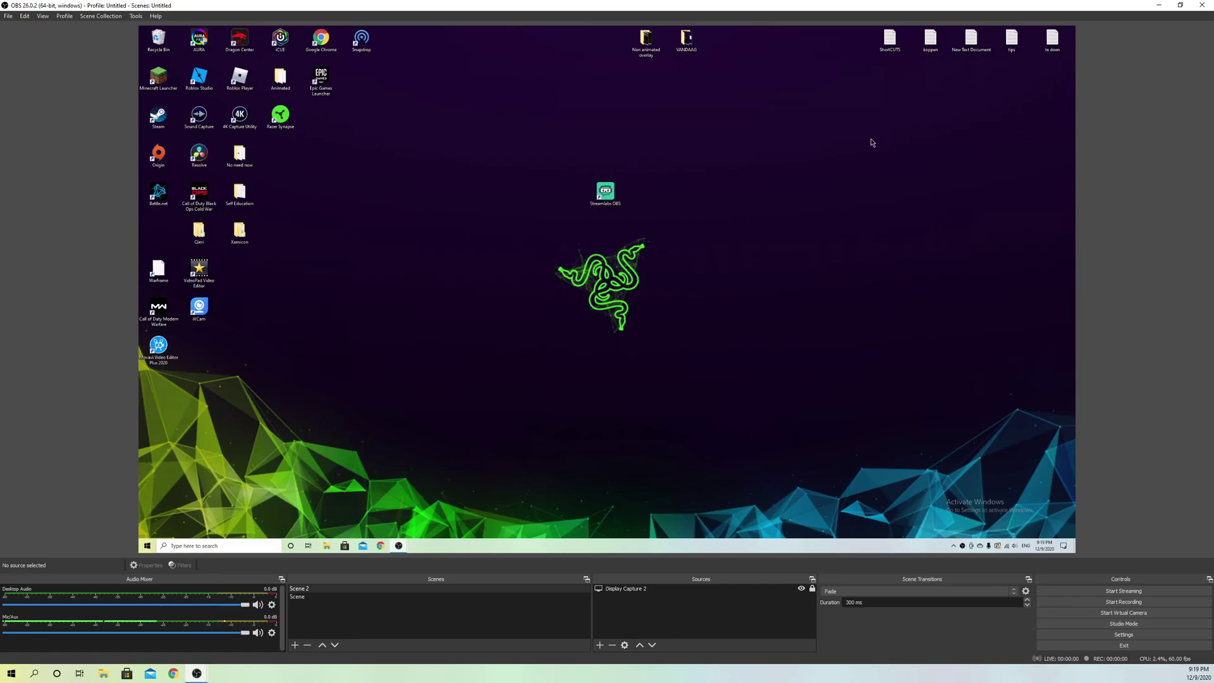
drag(905, 5, 905, 127)
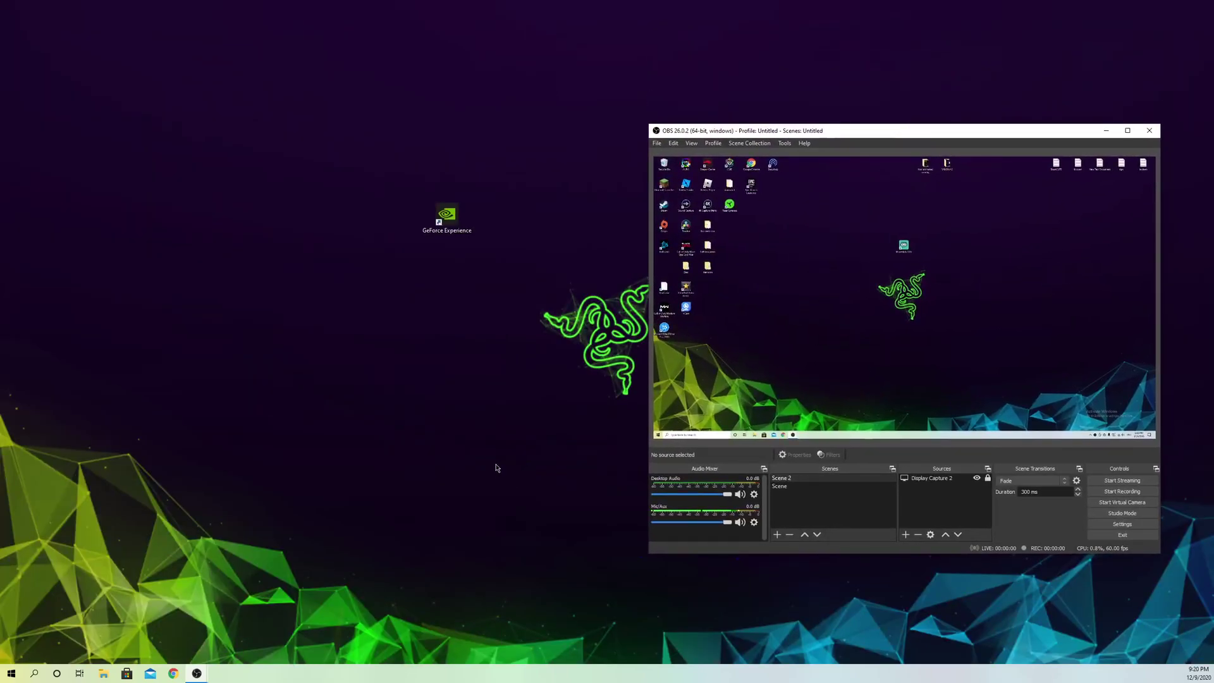
Search Windows for OBS and choose Uninstall to reach Programs and Features
click(456, 426)
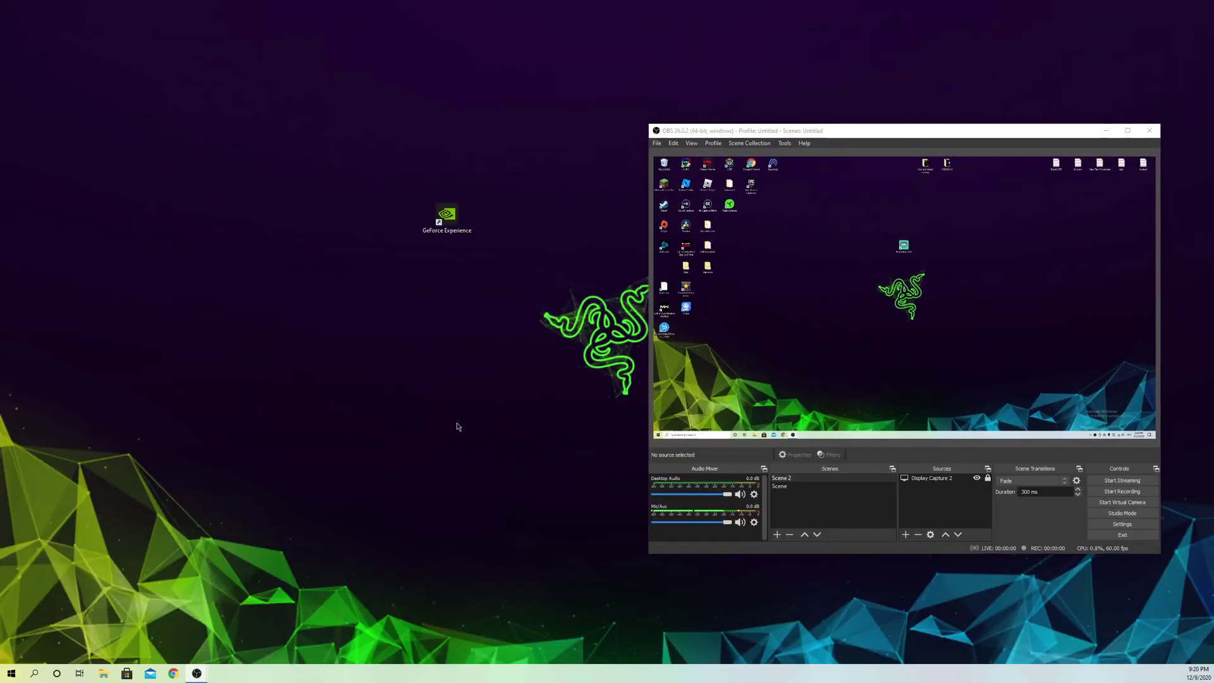
click(37, 673)
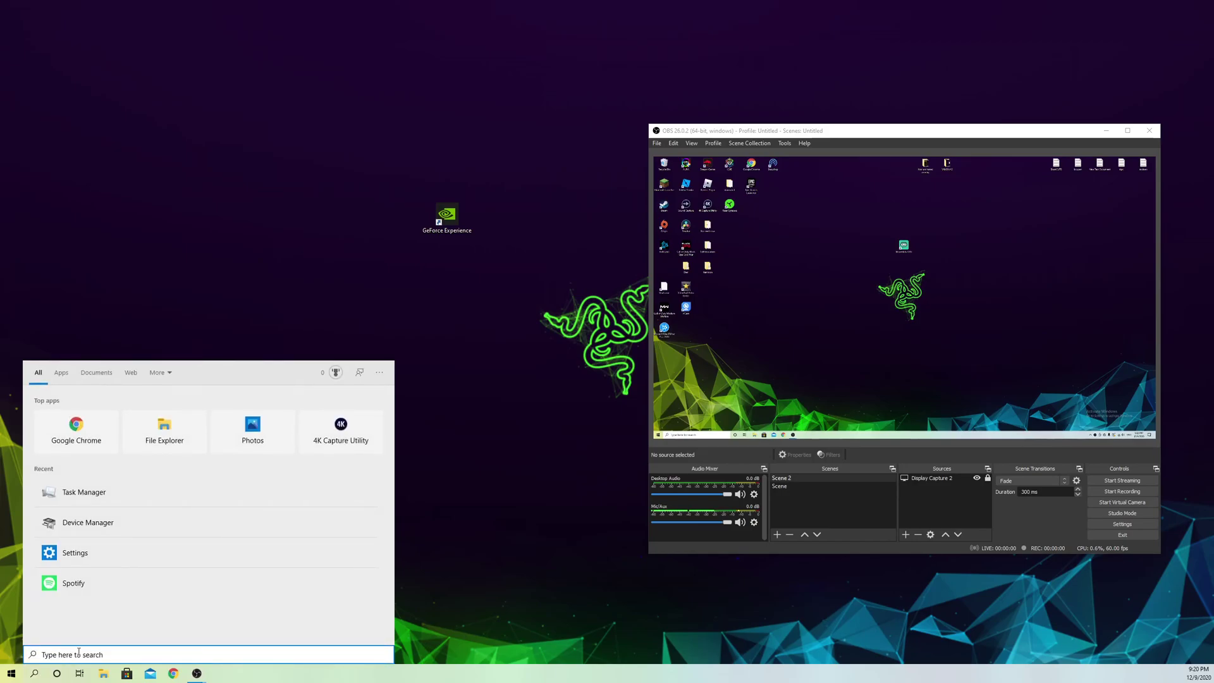
text(O)
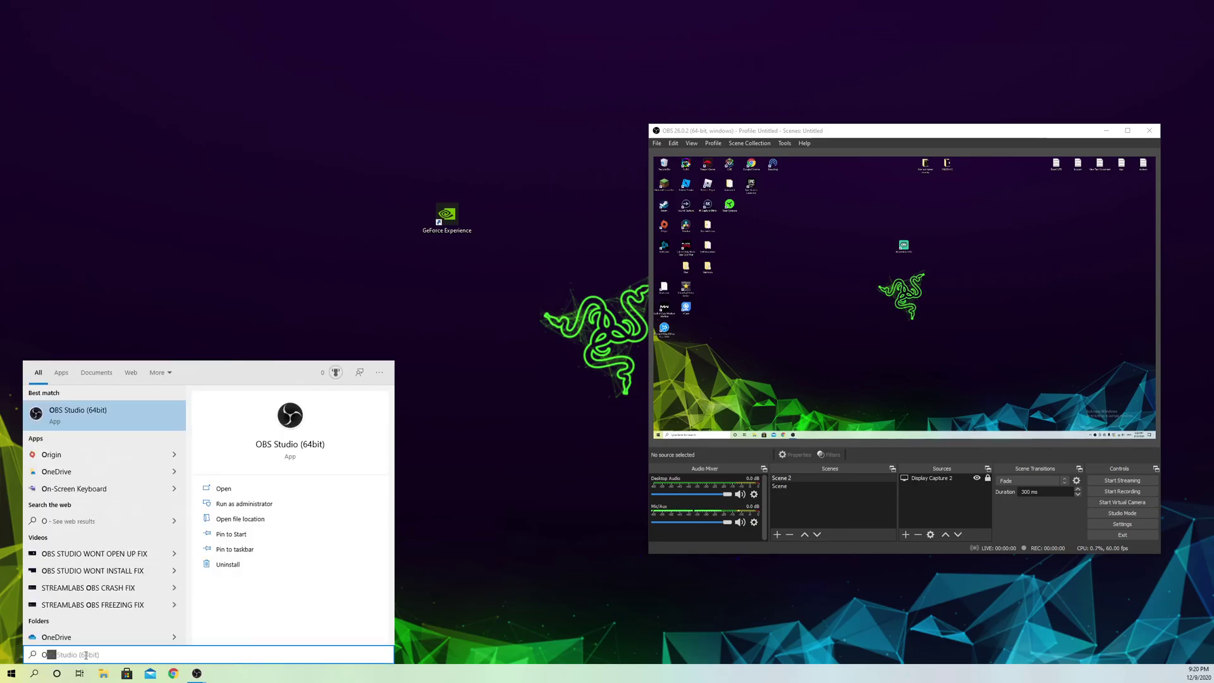
text(BS)
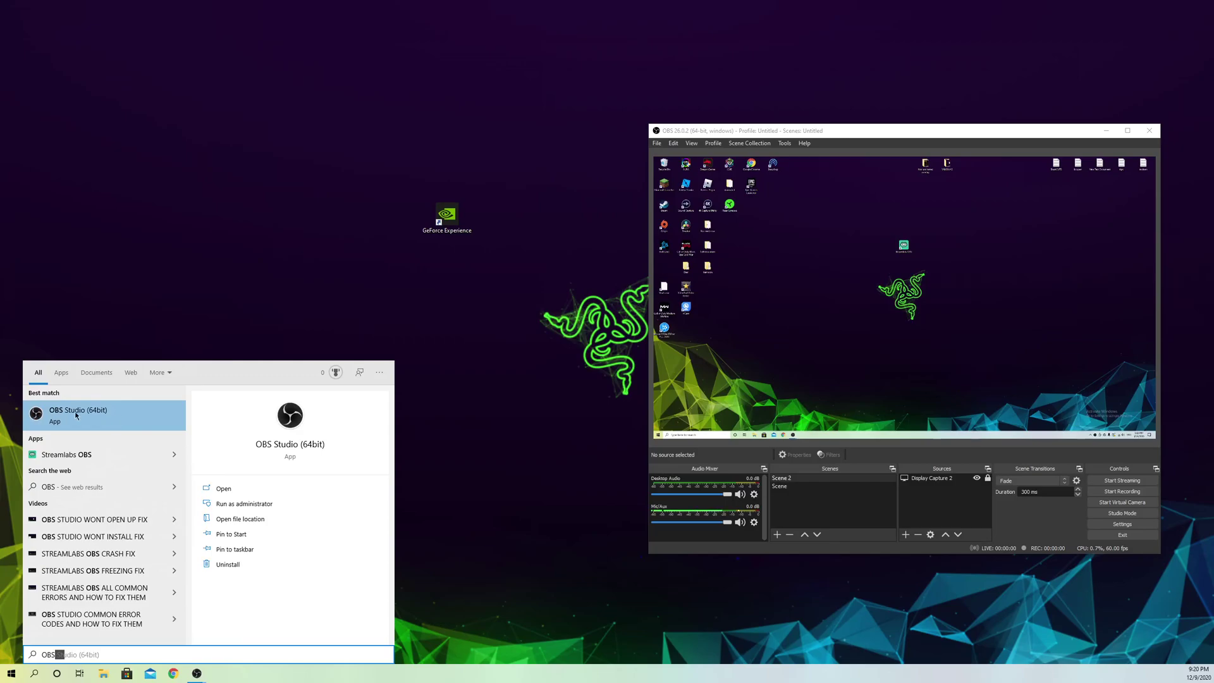
right_click(82, 416)
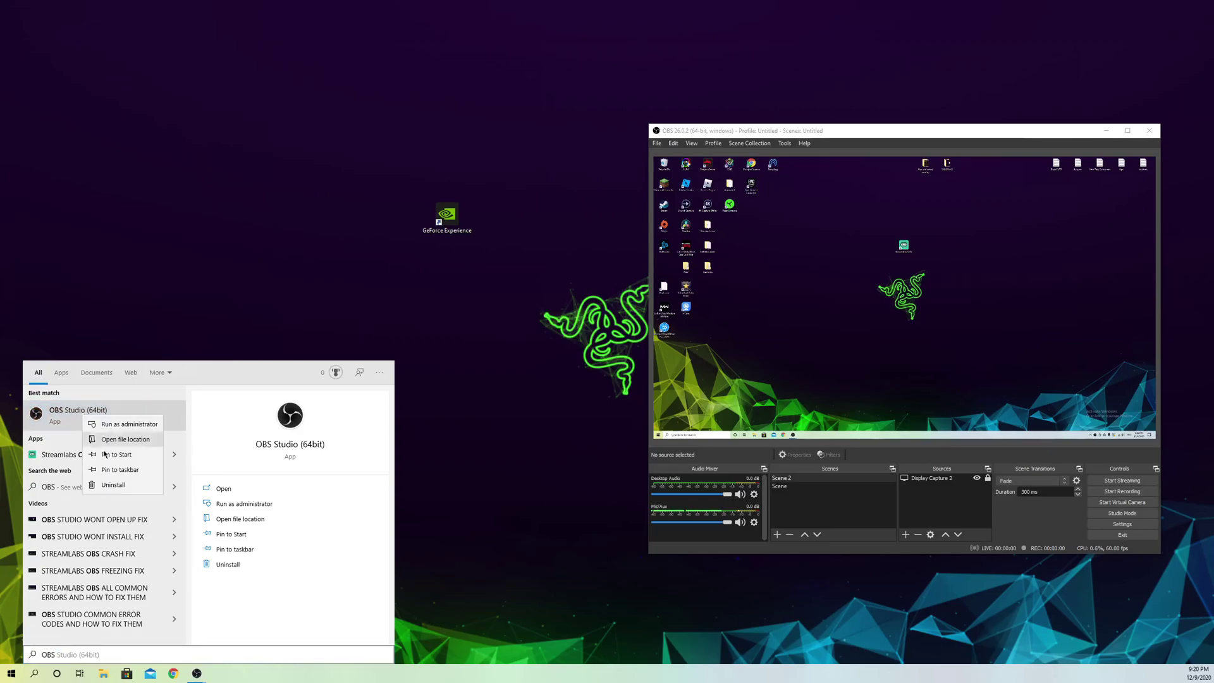
click(115, 484)
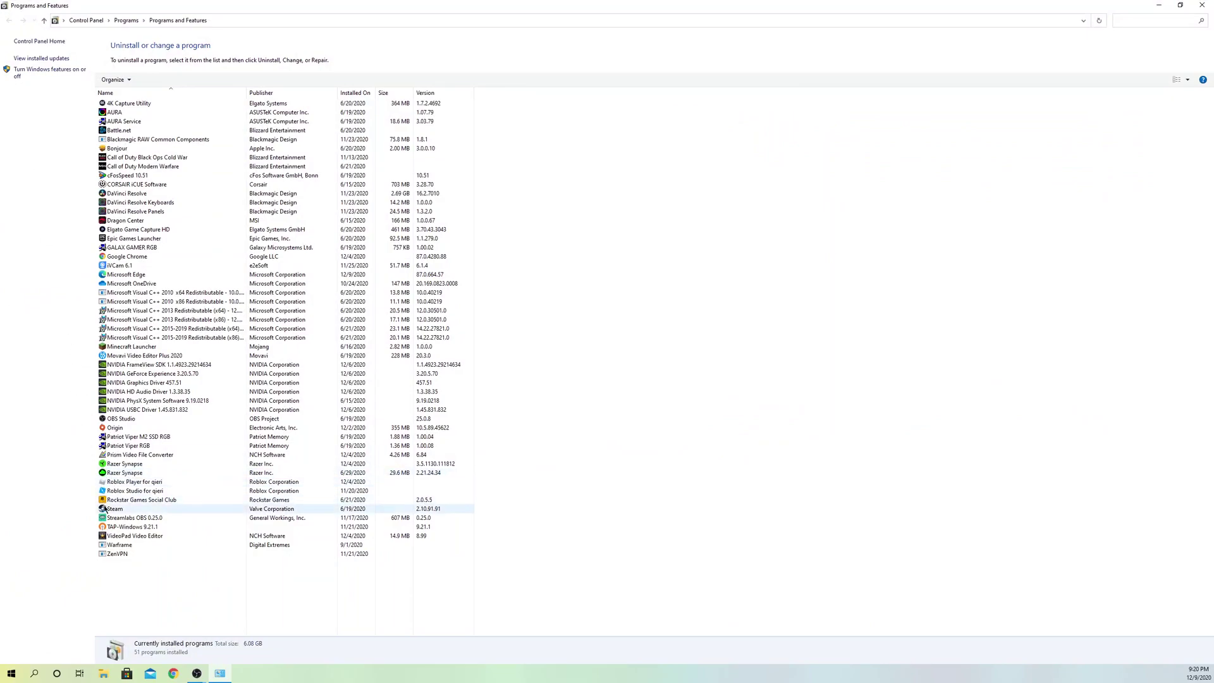
Bring up the uninstall option for OBS Studio 25.0.8, then dismiss it without uninstalling
click(140, 421)
right_click(139, 420)
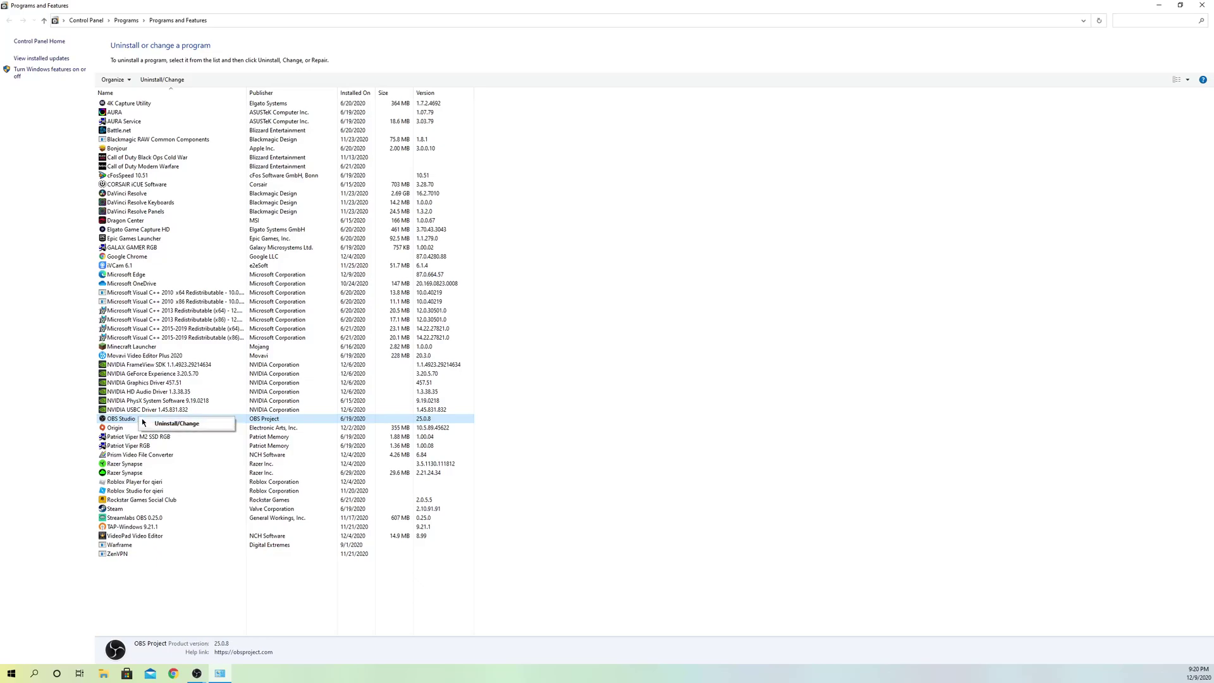
click(719, 379)
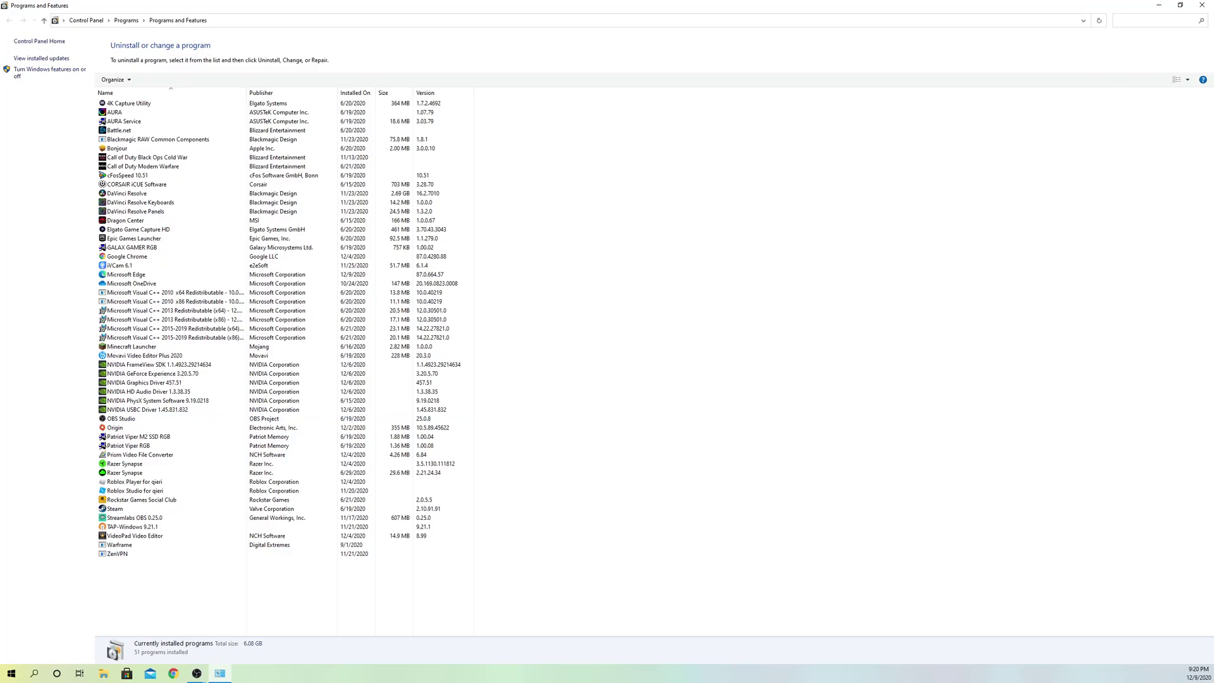
Close Programs and Features and maximize OBS Studio 26.0.2 to full screen
click(1201, 5)
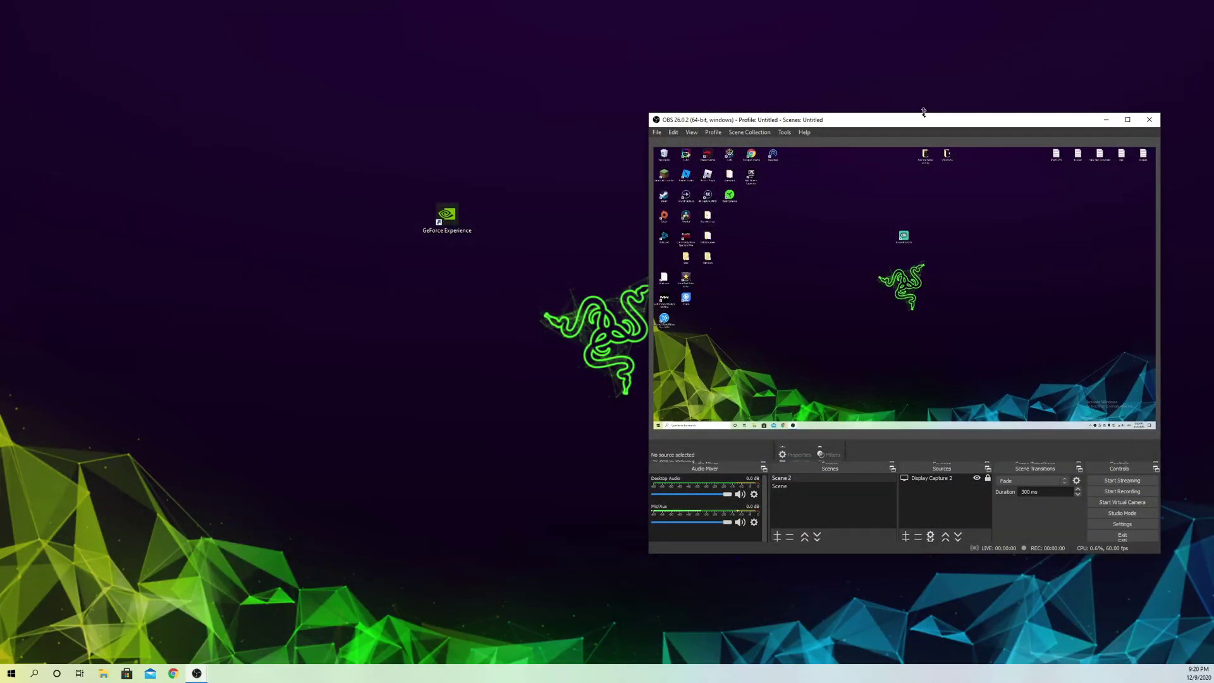
drag(918, 103, 816, 119)
double_click(815, 126)
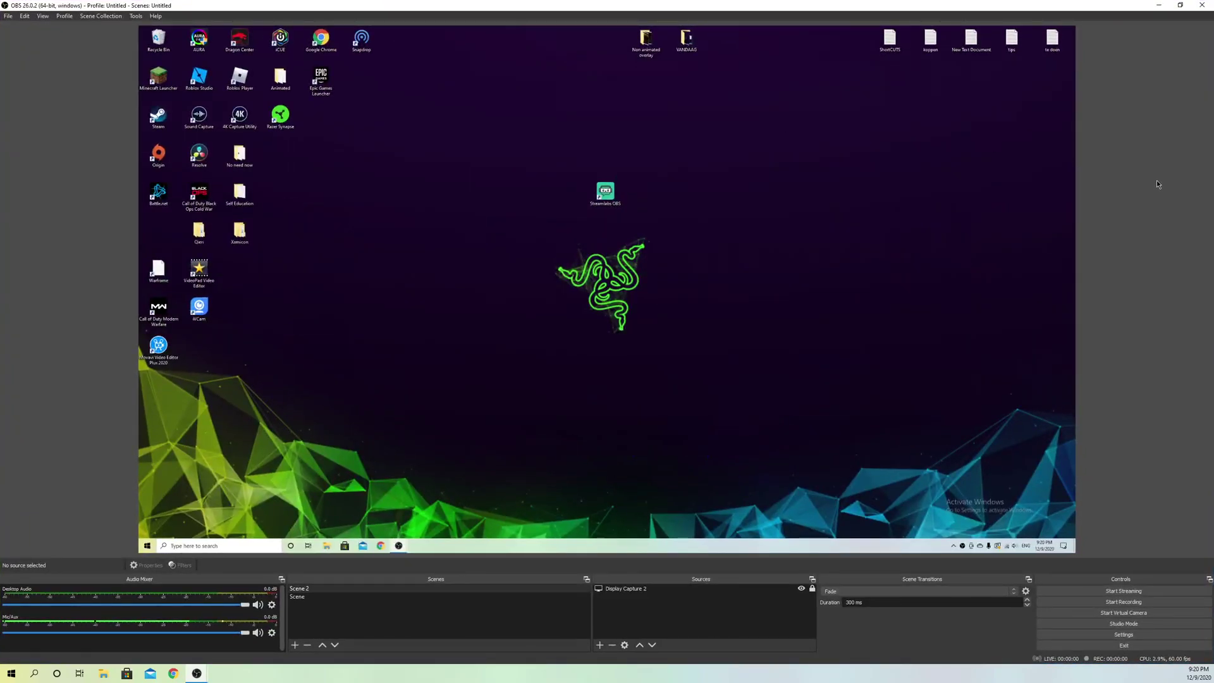